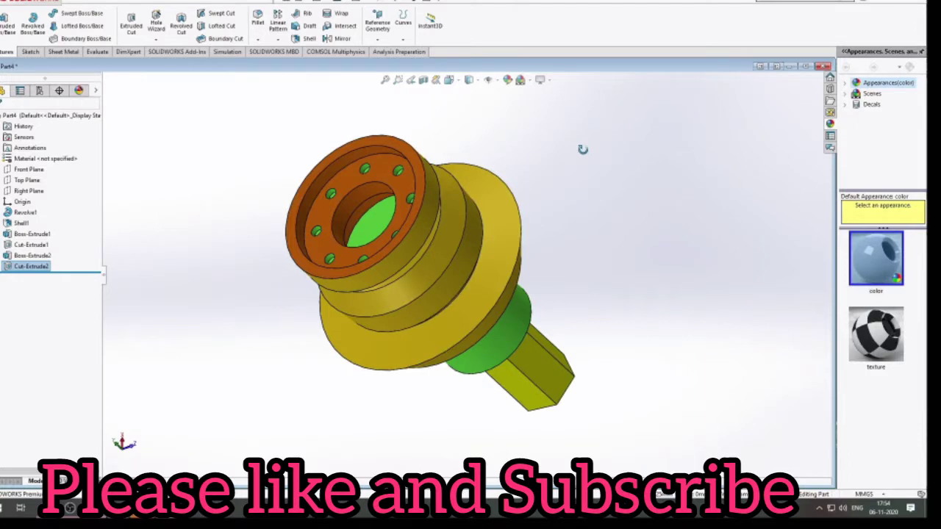
Orbit the finished multi-coloured flange model to review it from another side.
{"action": "middle_click_drag", "start_coordinate": [582, 149], "coordinate": [646, 293]}
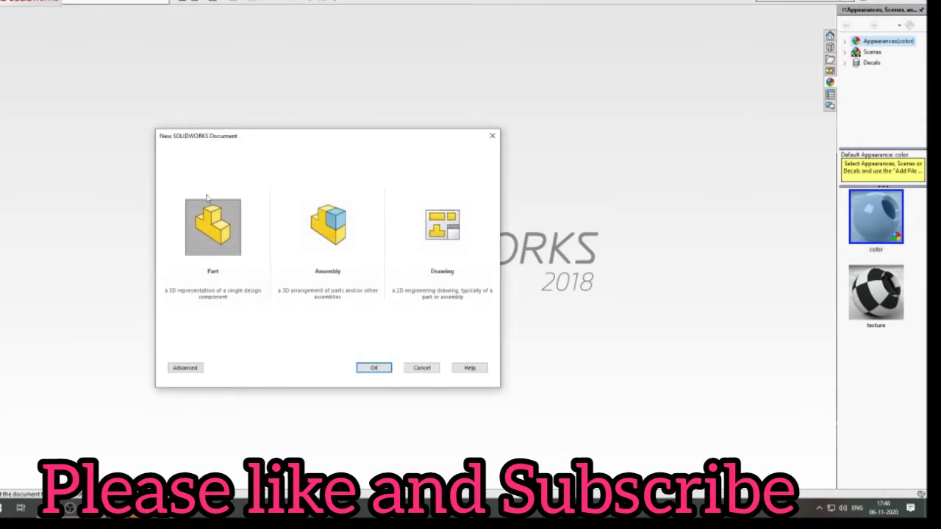
Create a new part and open a sketch on the Front Plane.
{"action": "left_click", "coordinate": [211, 224]}
{"action": "left_click", "coordinate": [375, 369]}
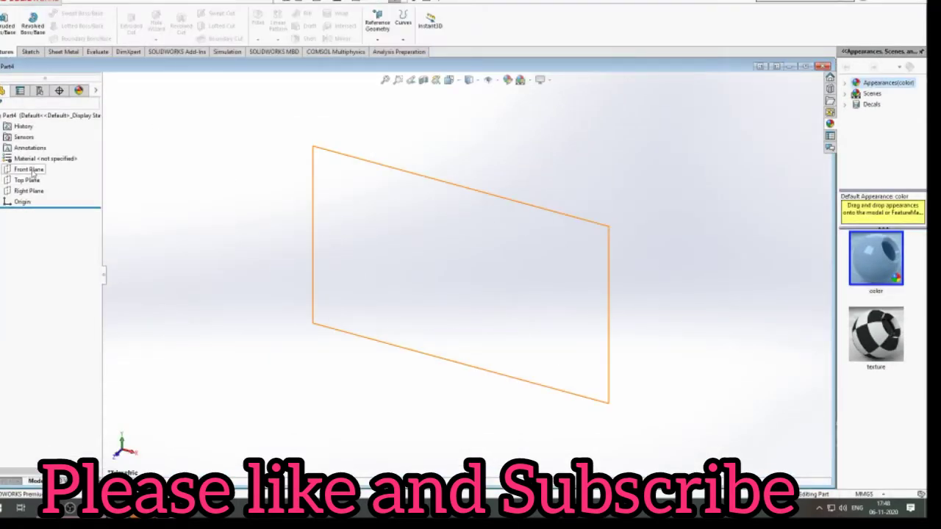
{"action": "left_click", "coordinate": [29, 169]}
{"action": "left_click", "coordinate": [42, 156]}
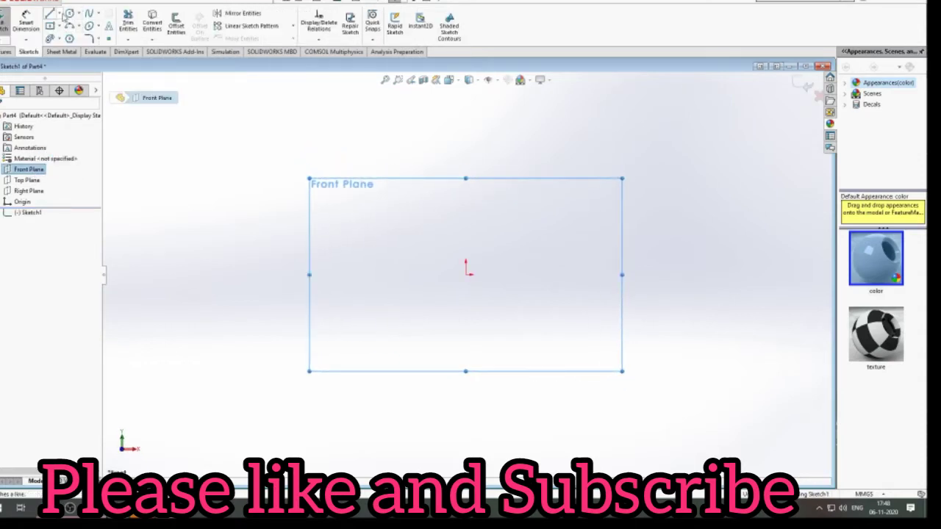
Draw a vertical centerline through the origin to serve as the revolve axis.
{"action": "left_click", "coordinate": [60, 14]}
{"action": "left_click", "coordinate": [73, 41]}
{"action": "left_click", "coordinate": [466, 178]}
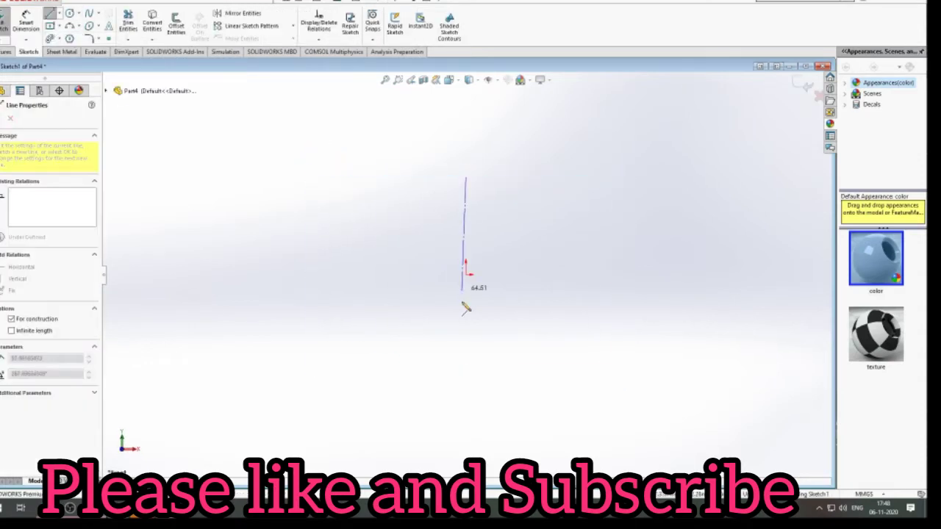
{"action": "left_click", "coordinate": [466, 405]}
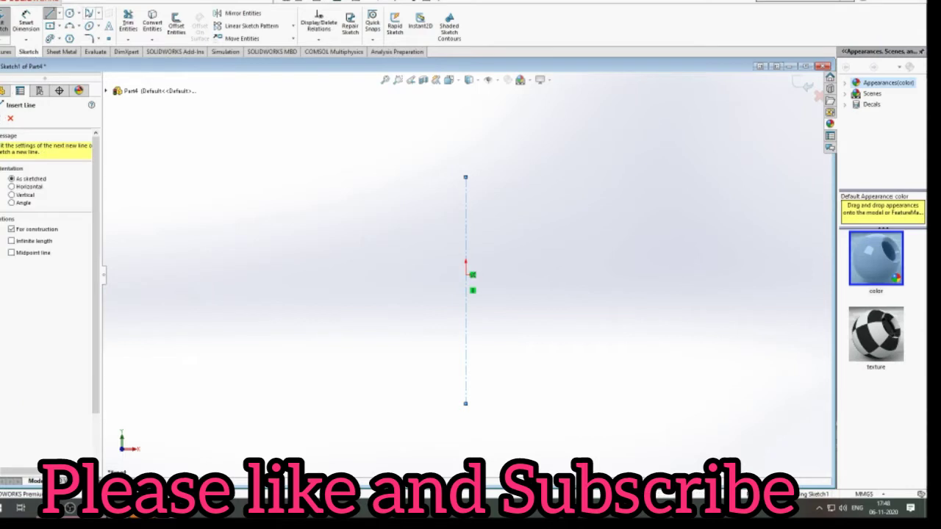
{"action": "left_click", "coordinate": [98, 13]}
{"action": "left_click", "coordinate": [59, 13]}
{"action": "left_click", "coordinate": [58, 13]}
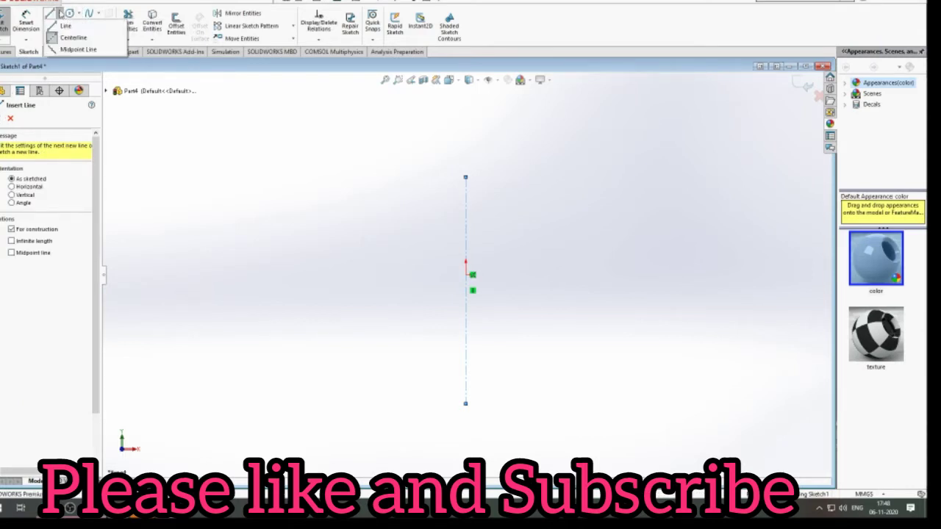
{"action": "left_click", "coordinate": [70, 27]}
Draw the upper profile: top edge, two steps, and the outward sloping taper segments.
{"action": "left_click", "coordinate": [465, 178]}
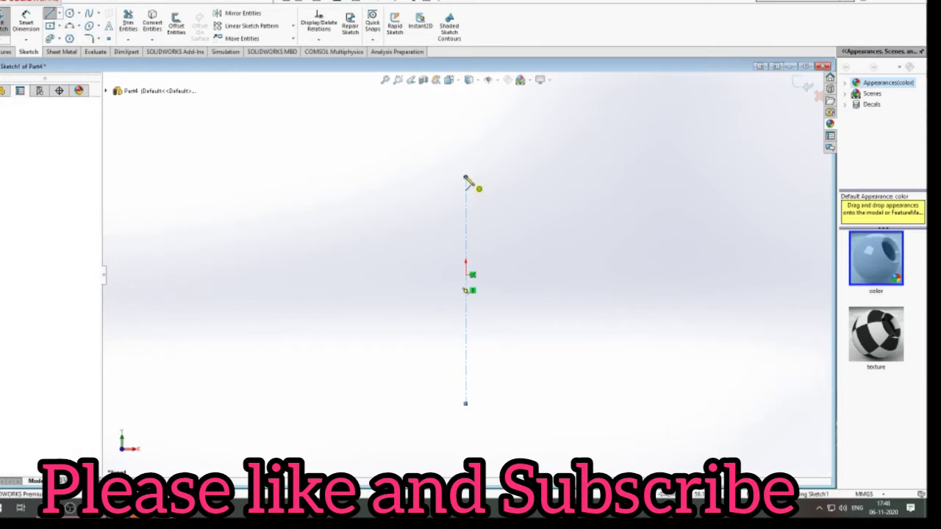
{"action": "left_click", "coordinate": [571, 177]}
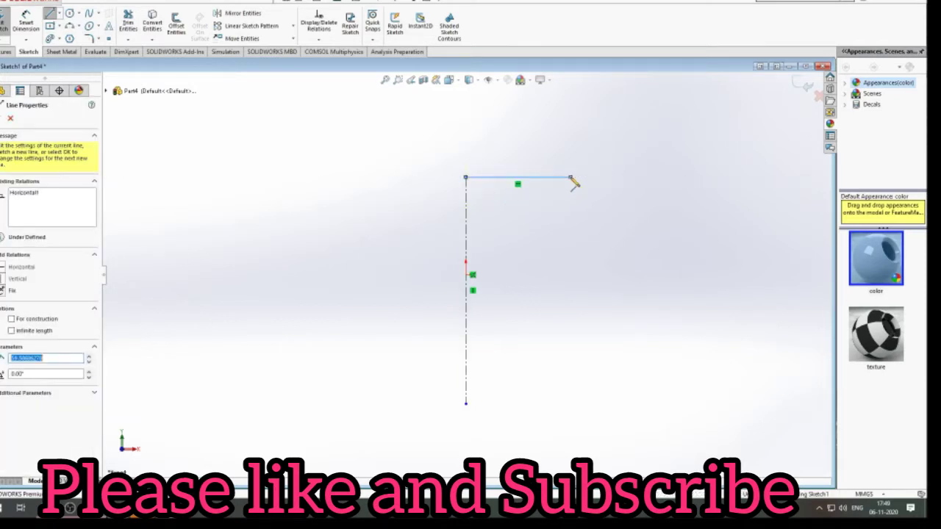
{"action": "left_click", "coordinate": [571, 199]}
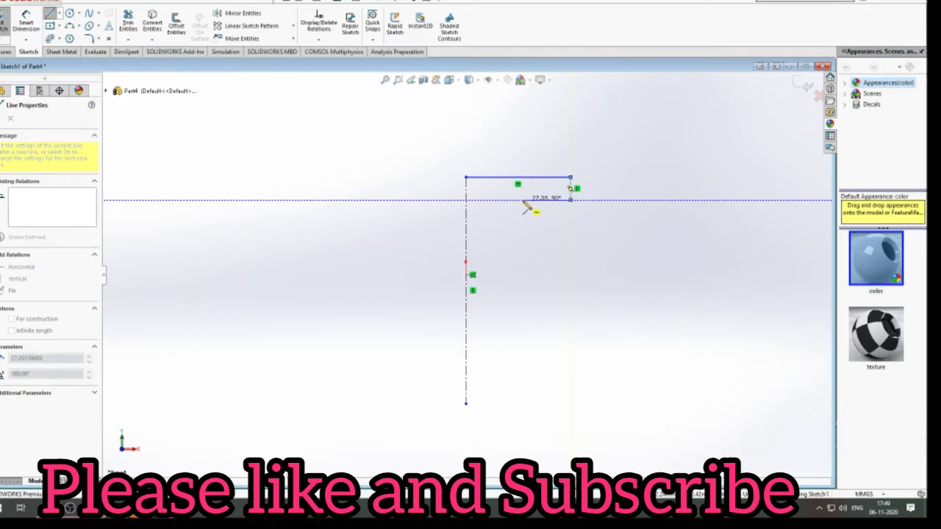
{"action": "left_click", "coordinate": [522, 199]}
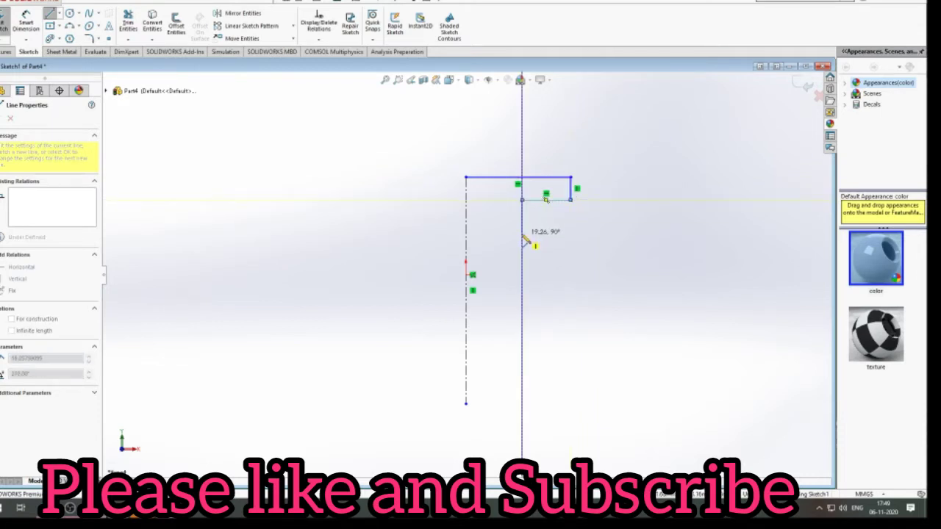
{"action": "left_click", "coordinate": [522, 234]}
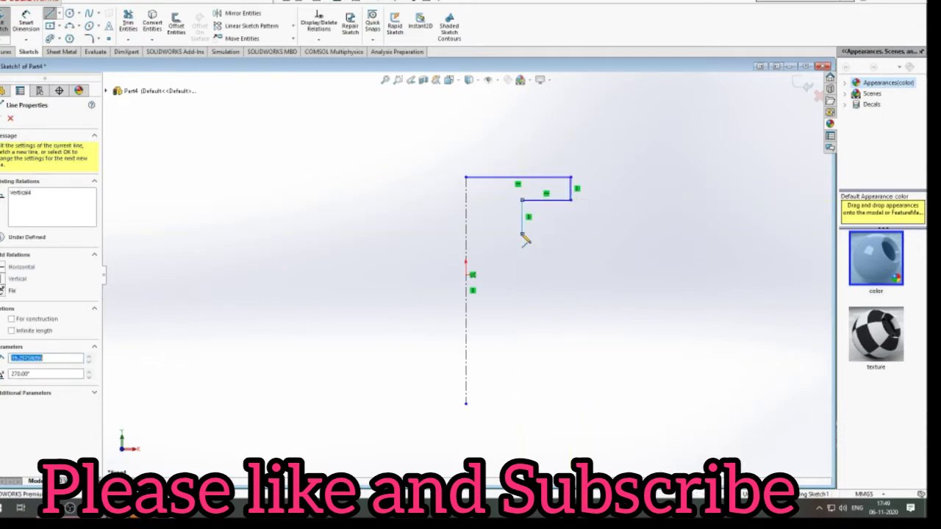
{"action": "left_click", "coordinate": [561, 259]}
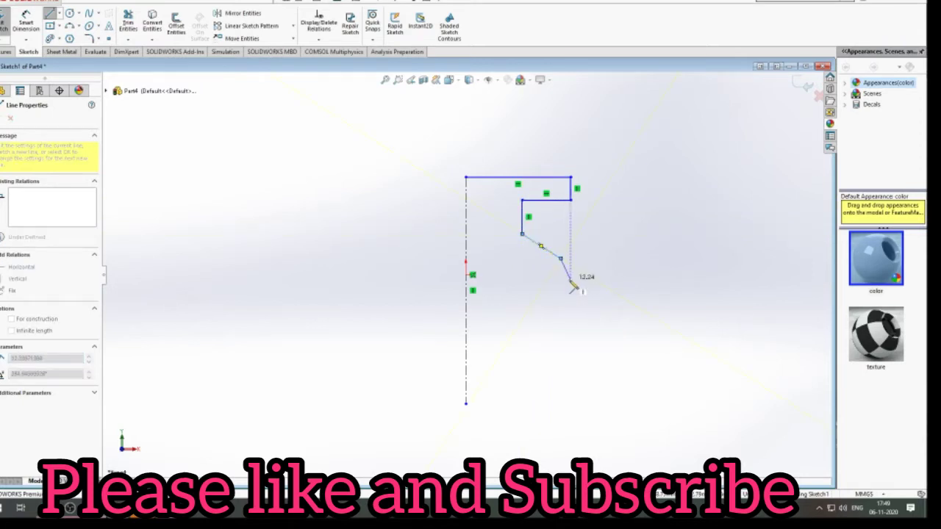
{"action": "left_click", "coordinate": [579, 281]}
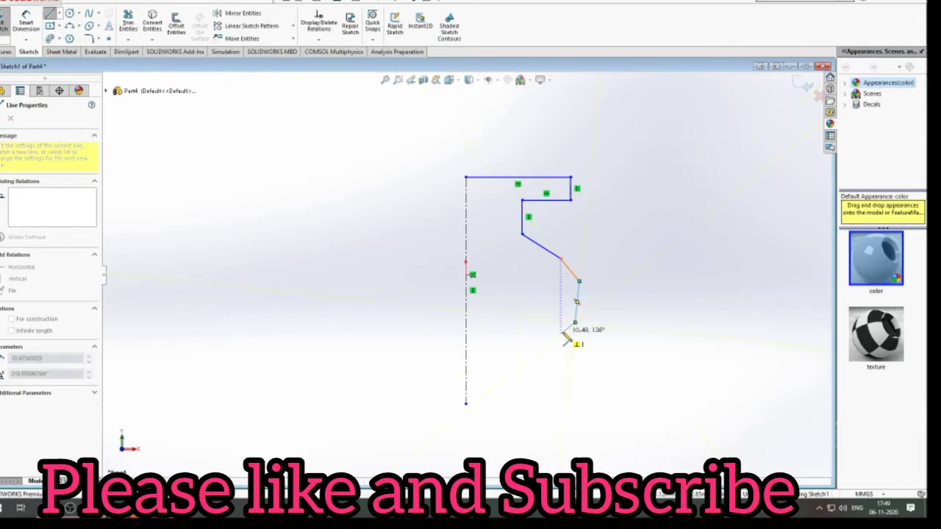
Complete the lower flange outline back to the centerline and end line drawing.
{"action": "left_click", "coordinate": [560, 334]}
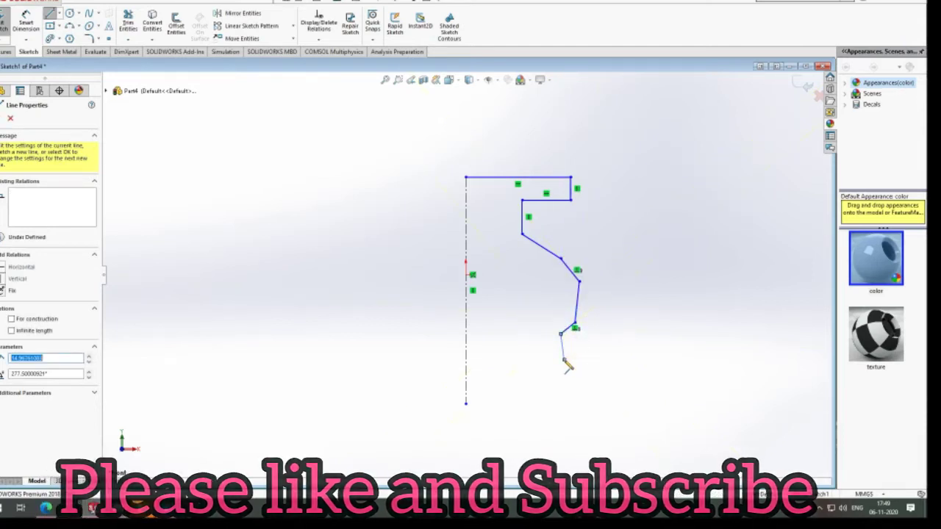
{"action": "left_click", "coordinate": [564, 360]}
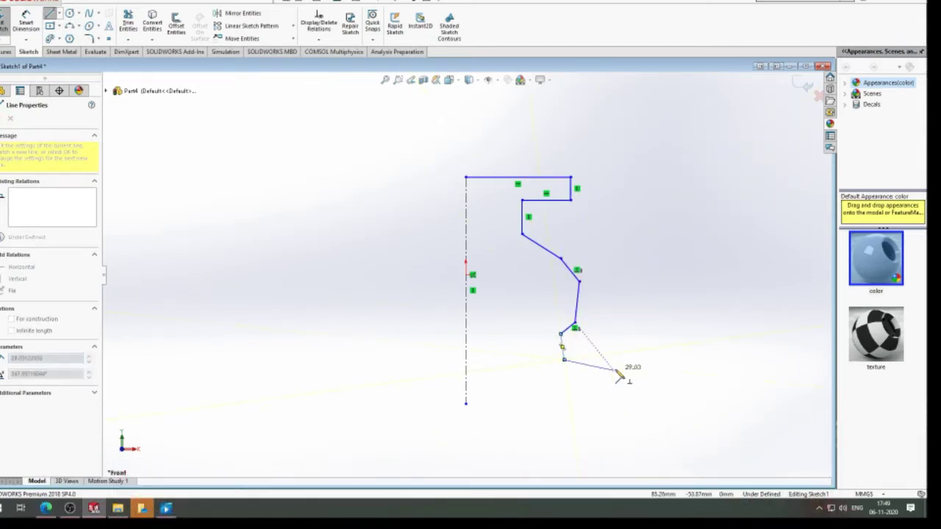
{"action": "left_click", "coordinate": [613, 370]}
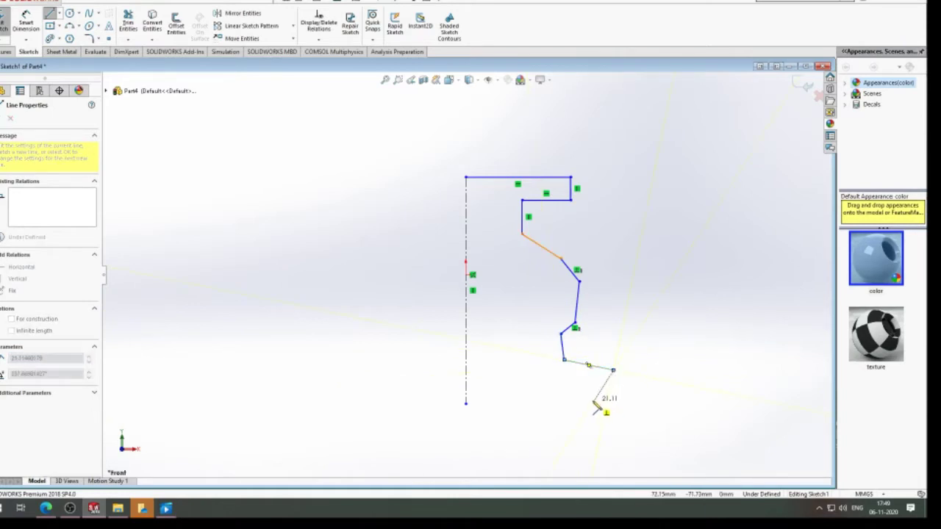
{"action": "left_click", "coordinate": [594, 401]}
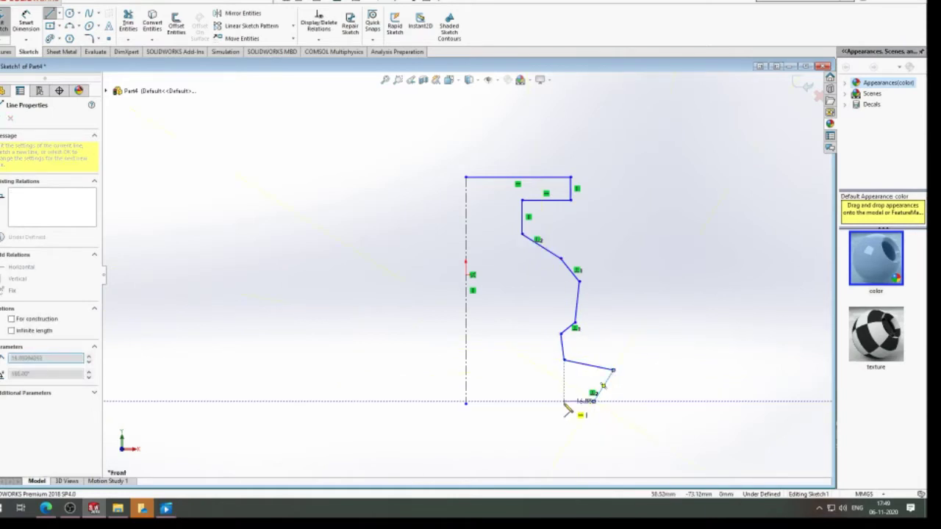
{"action": "left_click", "coordinate": [465, 403]}
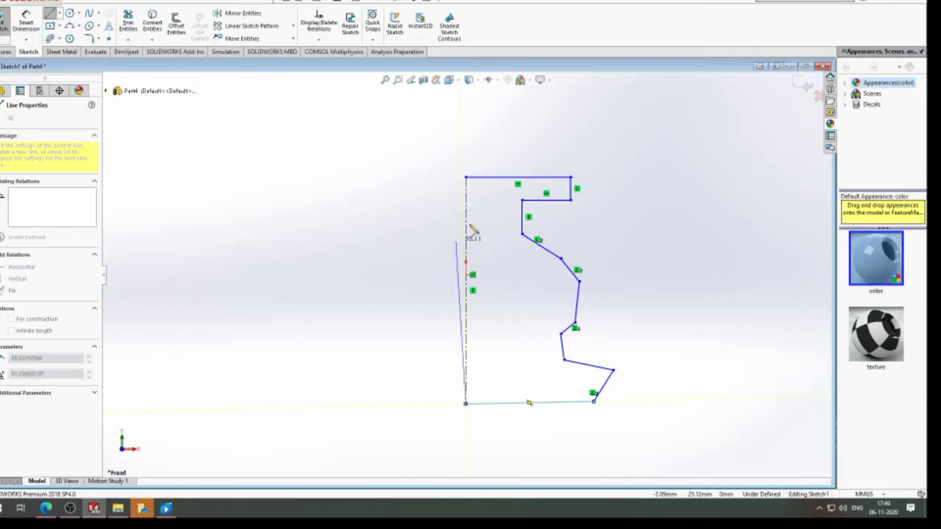
{"action": "right_click", "coordinate": [421, 330]}
{"action": "left_click", "coordinate": [434, 332]}
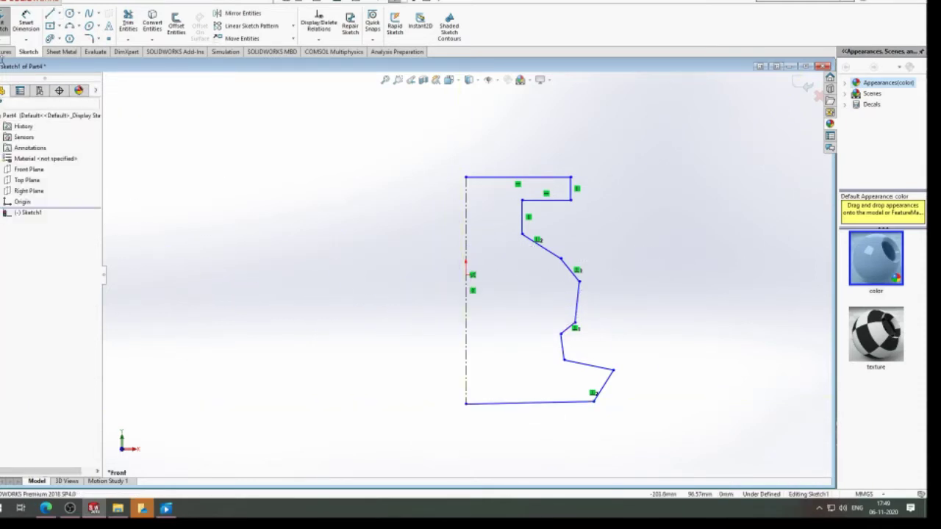
{"action": "left_click", "coordinate": [6, 53]}
Auto-close the sketch and revolve it 360° about the centerline into Revolve1.
{"action": "left_click", "coordinate": [25, 31]}
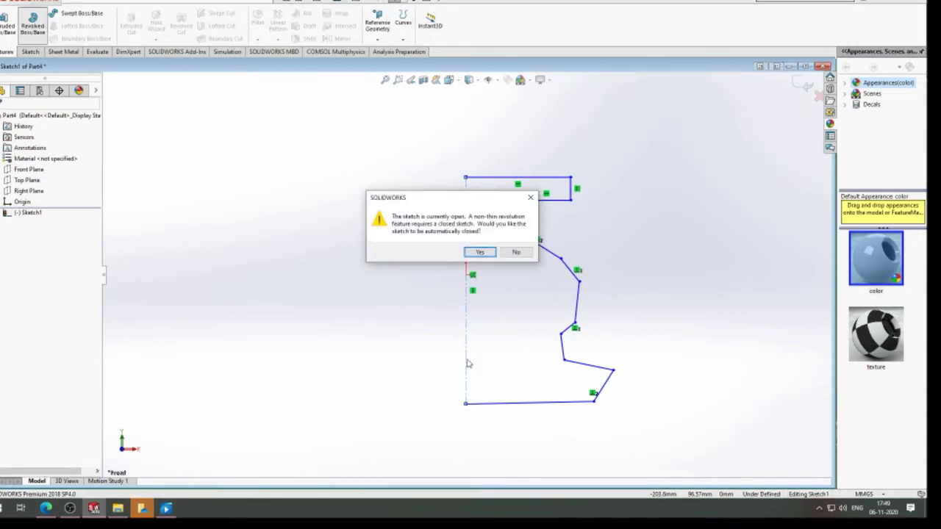
{"action": "left_click", "coordinate": [479, 252]}
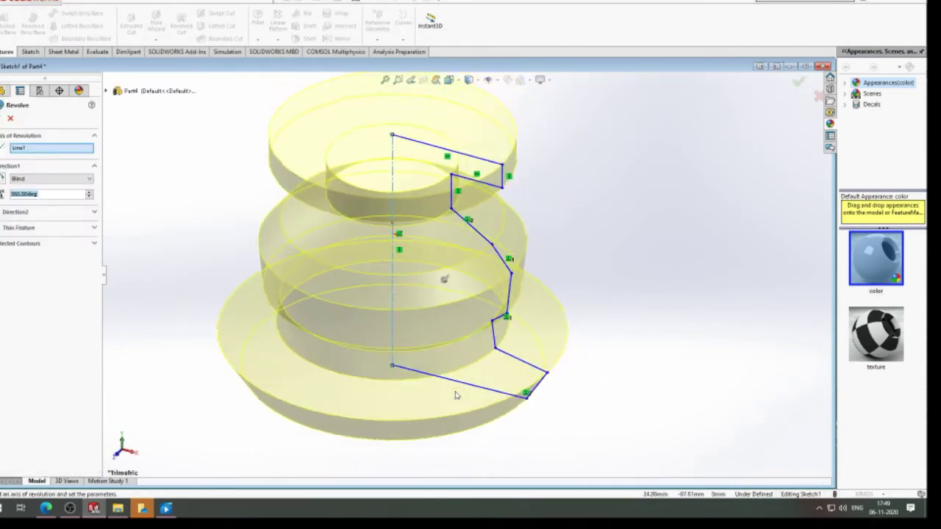
{"action": "middle_click_drag", "start_coordinate": [356, 215], "coordinate": [432, 164]}
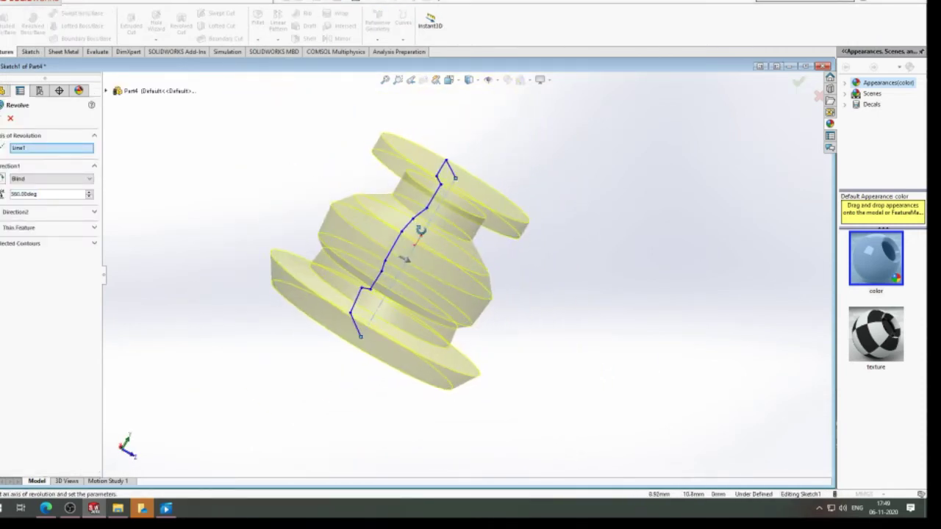
{"action": "scroll", "coordinate": [388, 173], "scroll_direction": "down", "scroll_amount": 1}
{"action": "scroll", "coordinate": [388, 172], "scroll_direction": "down", "scroll_amount": 1}
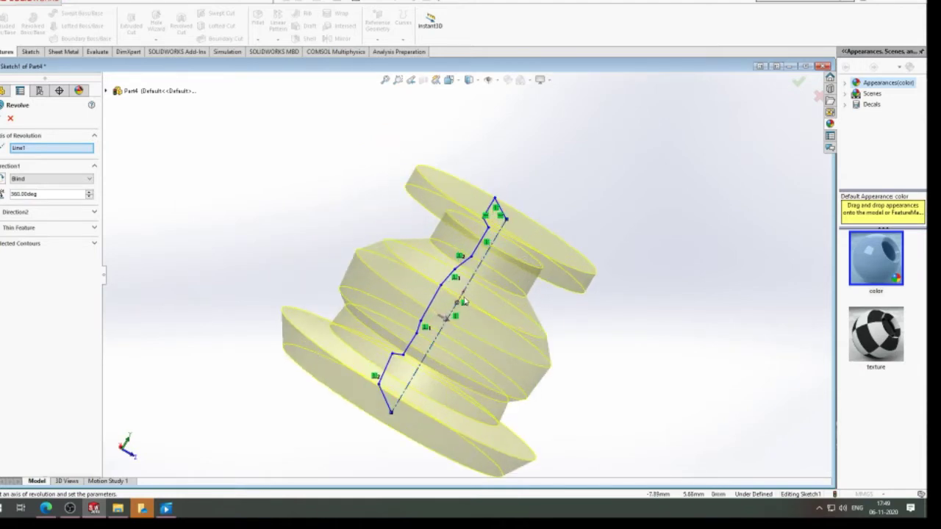
{"action": "key", "text": "Return"}
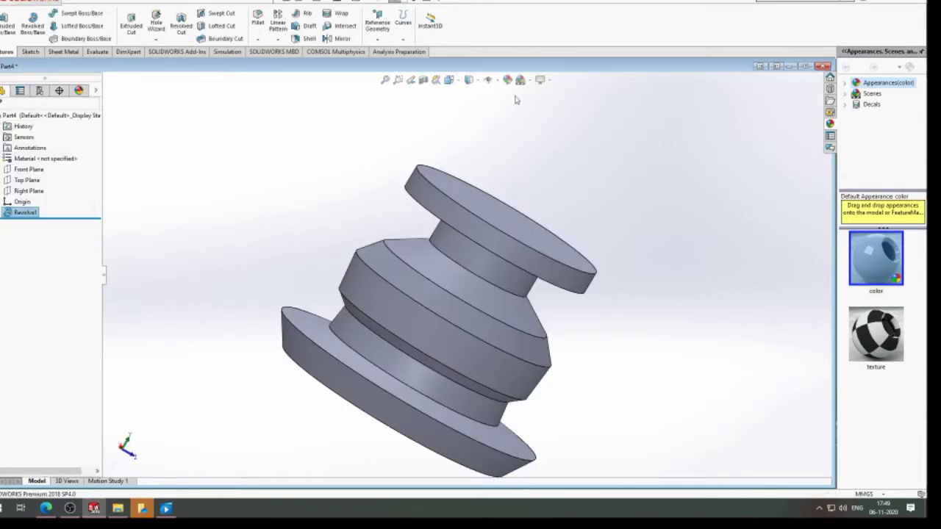
Apply an orange appearance (RGB 232, 113, 0) to Revolve1 after trying other colours.
{"action": "left_click", "coordinate": [506, 79]}
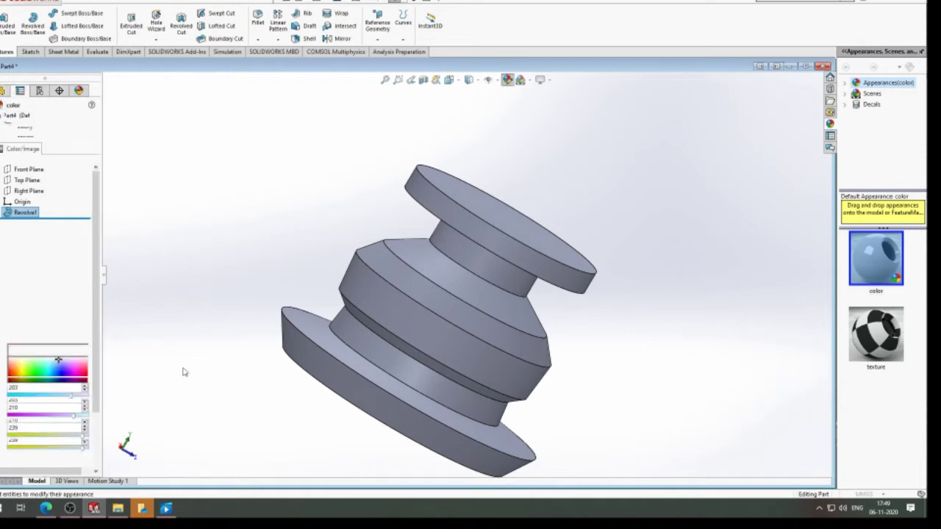
{"action": "left_click", "coordinate": [34, 331]}
{"action": "left_click", "coordinate": [37, 328]}
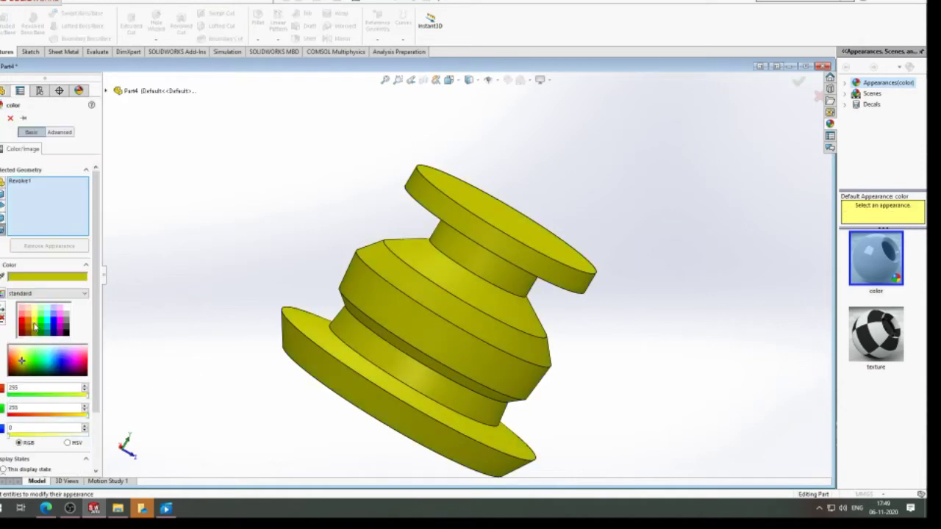
{"action": "left_click", "coordinate": [31, 324]}
{"action": "left_click", "coordinate": [30, 324]}
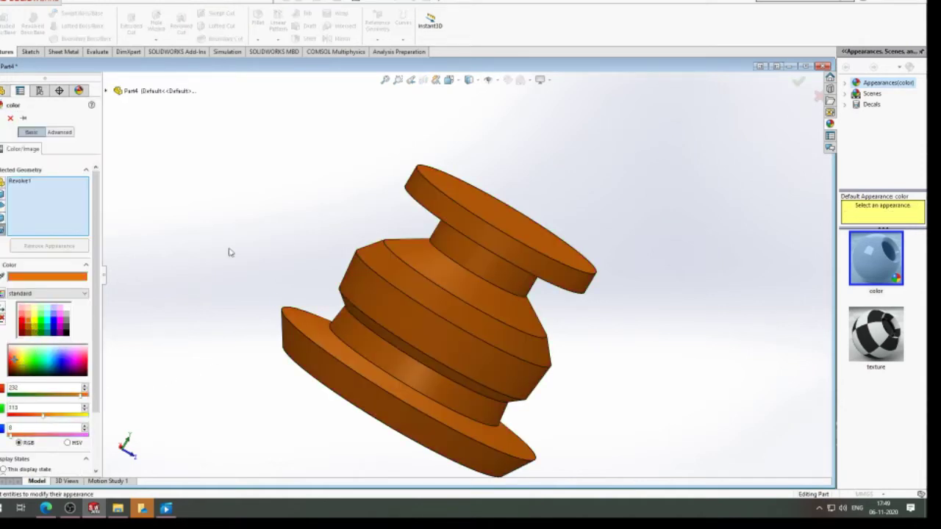
{"action": "mouse_move", "coordinate": [338, 195]}
{"action": "middle_mouse_down"}
{"action": "mouse_move", "coordinate": [330, 220]}
{"action": "mouse_move", "coordinate": [368, 216]}
{"action": "mouse_move", "coordinate": [325, 328]}
{"action": "mouse_move", "coordinate": [390, 332]}
{"action": "middle_mouse_up"}
{"action": "scroll", "coordinate": [240, 294], "scroll_direction": "up", "scroll_amount": 3}
{"action": "scroll", "coordinate": [266, 231], "scroll_direction": "down", "scroll_amount": 3}
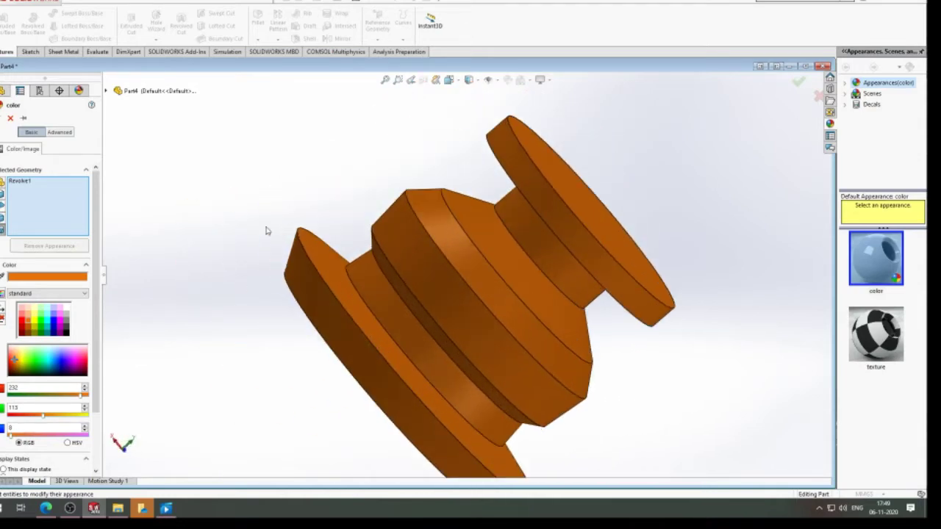
{"action": "scroll", "coordinate": [361, 242], "scroll_direction": "up", "scroll_amount": 2}
{"action": "left_click", "coordinate": [3, 119]}
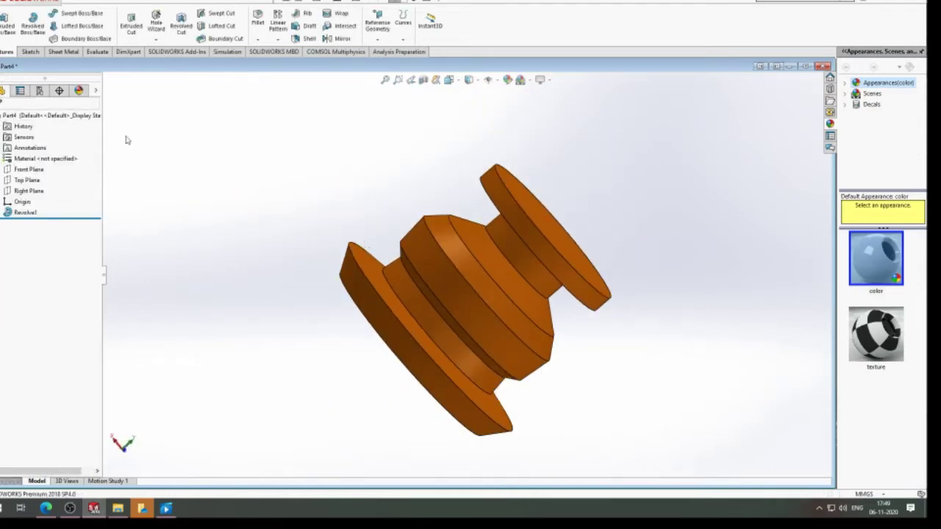
{"action": "mouse_move", "coordinate": [343, 166]}
{"action": "middle_mouse_down"}
{"action": "mouse_move", "coordinate": [381, 195]}
{"action": "mouse_move", "coordinate": [318, 162]}
{"action": "mouse_move", "coordinate": [305, 96]}
{"action": "mouse_move", "coordinate": [340, 213]}
{"action": "mouse_move", "coordinate": [330, 228]}
{"action": "middle_mouse_up"}
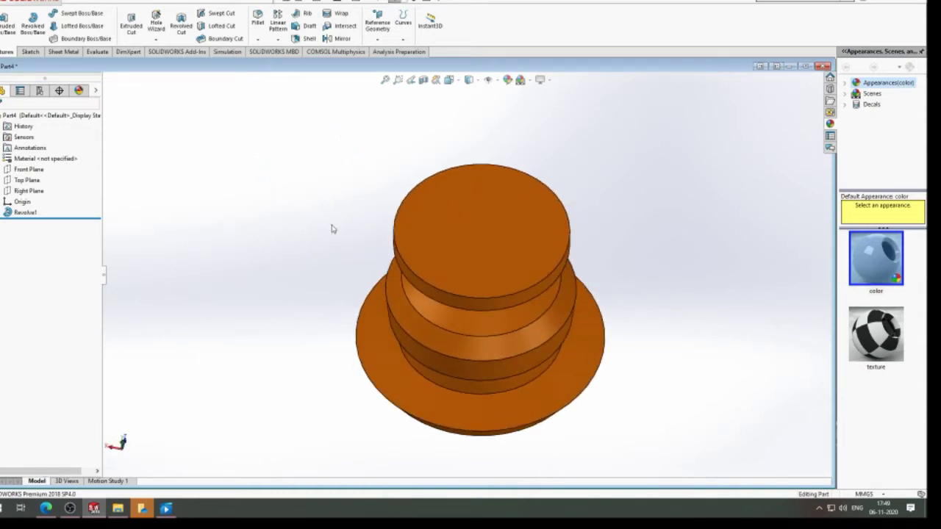
Shell the part 10 mm outward with the top face removed, checking the preview.
{"action": "left_click", "coordinate": [310, 39]}
{"action": "left_click", "coordinate": [450, 214]}
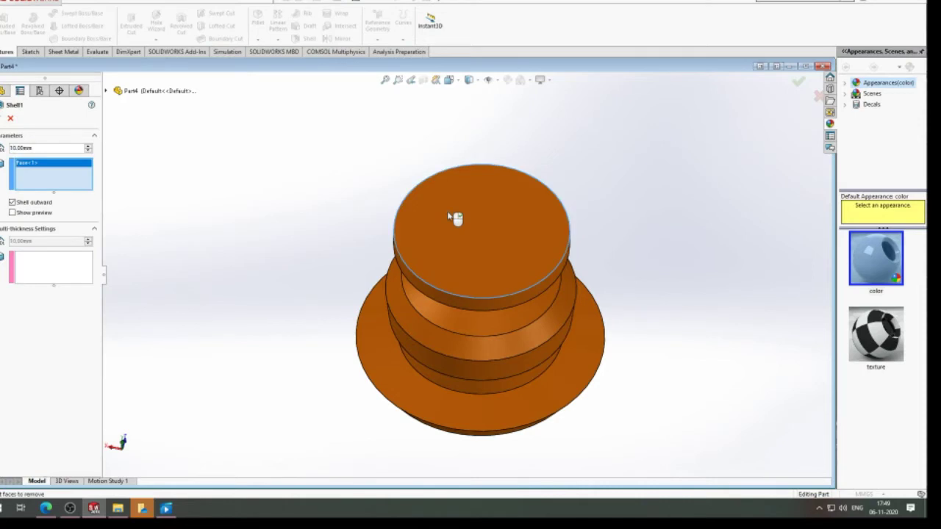
{"action": "mouse_move", "coordinate": [333, 188]}
{"action": "middle_mouse_down"}
{"action": "mouse_move", "coordinate": [410, 145]}
{"action": "mouse_move", "coordinate": [399, 153]}
{"action": "middle_mouse_up"}
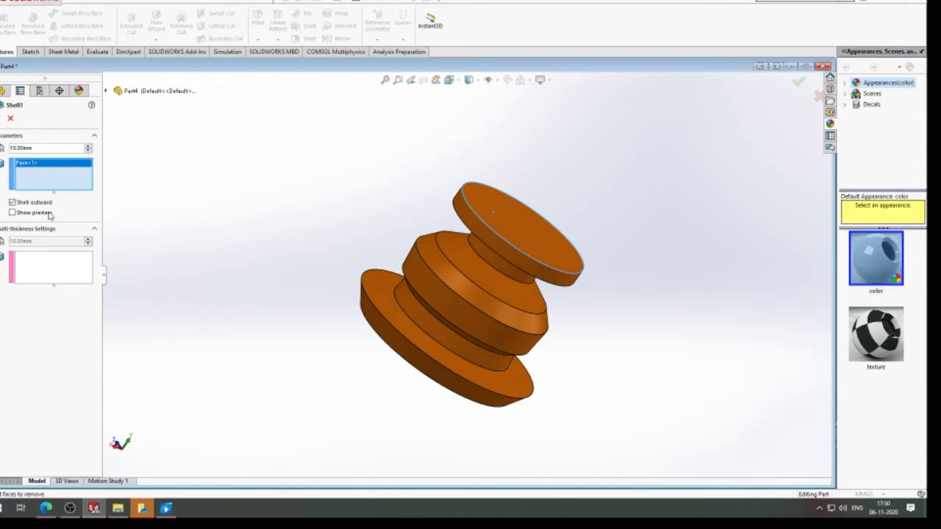
{"action": "left_click", "coordinate": [12, 212]}
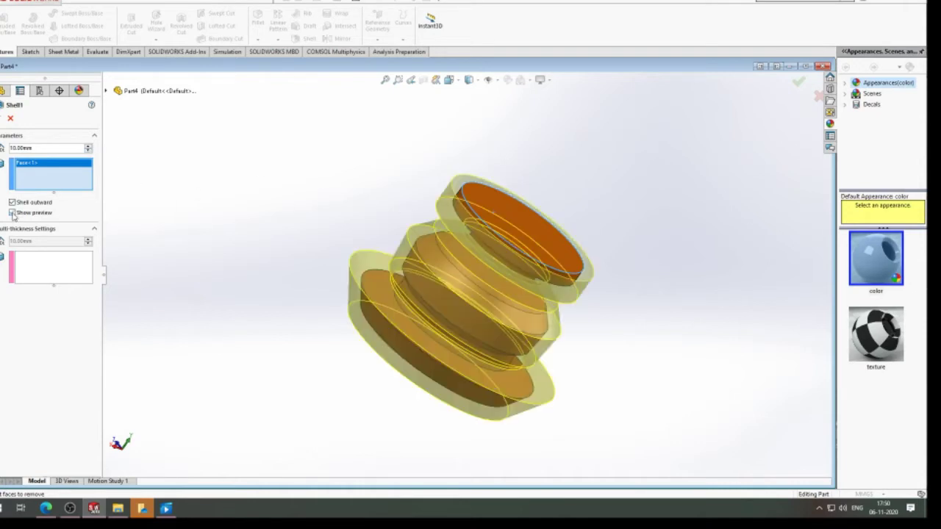
{"action": "mouse_move", "coordinate": [320, 174]}
{"action": "middle_mouse_down"}
{"action": "mouse_move", "coordinate": [304, 214]}
{"action": "mouse_move", "coordinate": [235, 187]}
{"action": "middle_mouse_up"}
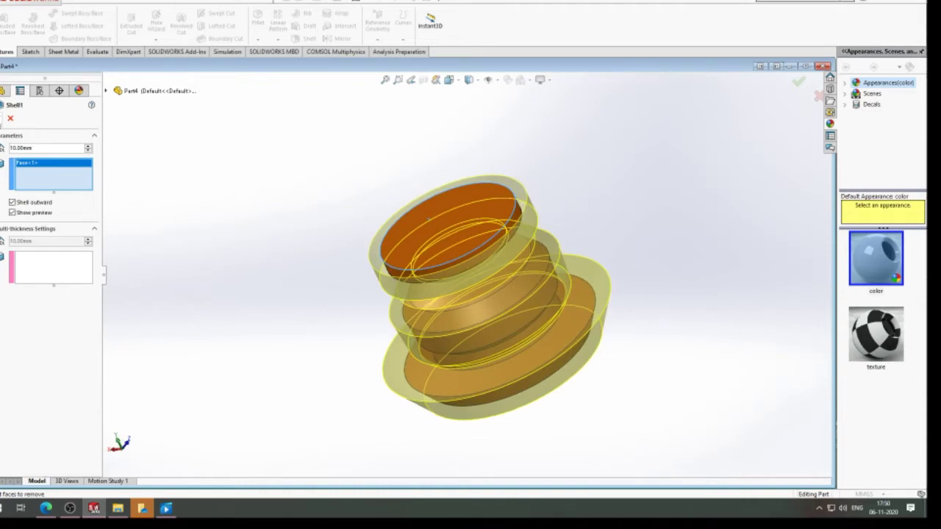
{"action": "key", "text": "Return"}
{"action": "mouse_move", "coordinate": [365, 174]}
{"action": "middle_mouse_down"}
{"action": "mouse_move", "coordinate": [399, 199]}
{"action": "mouse_move", "coordinate": [532, 143]}
{"action": "mouse_move", "coordinate": [525, 277]}
{"action": "mouse_move", "coordinate": [503, 355]}
{"action": "mouse_move", "coordinate": [541, 296]}
{"action": "mouse_move", "coordinate": [493, 272]}
{"action": "mouse_move", "coordinate": [328, 267]}
{"action": "mouse_move", "coordinate": [273, 227]}
{"action": "mouse_move", "coordinate": [401, 176]}
{"action": "mouse_move", "coordinate": [504, 161]}
{"action": "mouse_move", "coordinate": [377, 263]}
{"action": "mouse_move", "coordinate": [372, 204]}
{"action": "middle_mouse_up"}
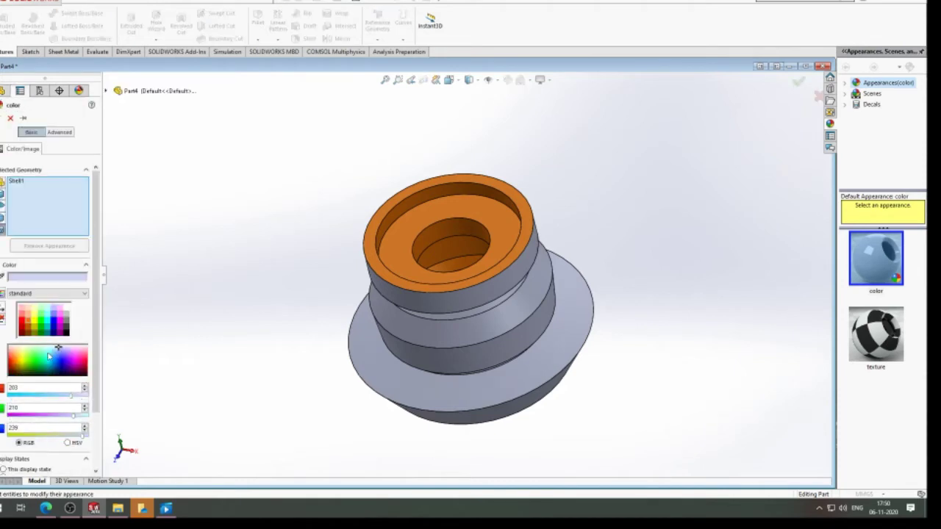
Recolour Shell1 yellow (RGB 255, 210, 15), keeping the top rim orange.
{"action": "left_click", "coordinate": [40, 366]}
{"action": "left_click_drag", "start_coordinate": [41, 366], "coordinate": [15, 357]}
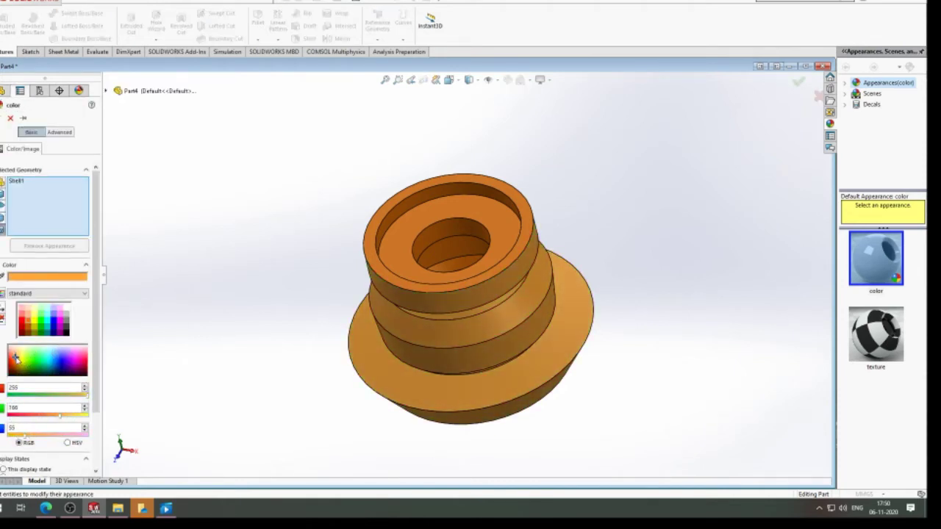
{"action": "left_click_drag", "start_coordinate": [17, 359], "coordinate": [19, 360]}
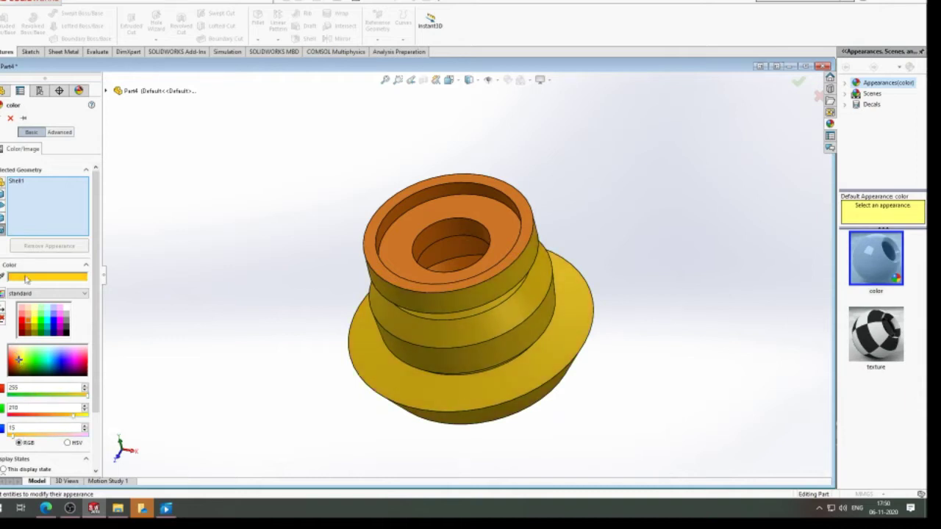
{"action": "left_click", "coordinate": [3, 117]}
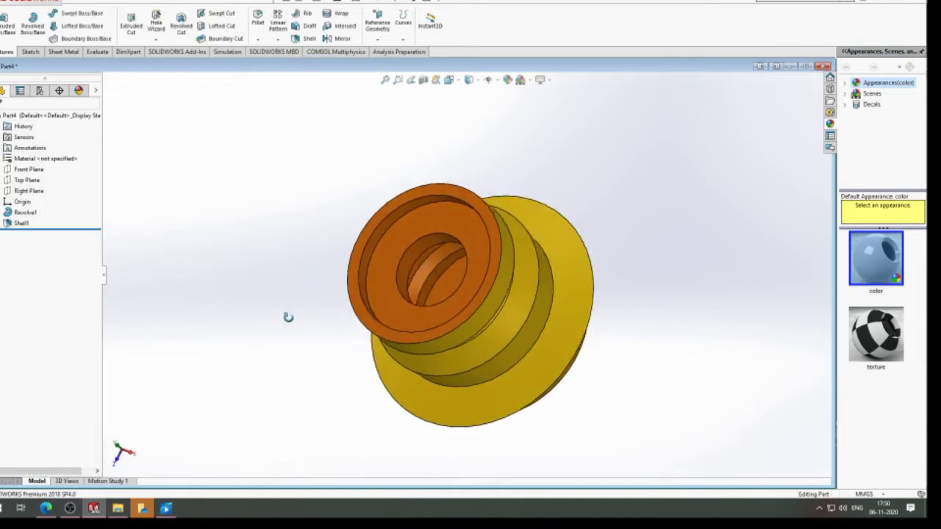
{"action": "mouse_move", "coordinate": [314, 282]}
{"action": "middle_mouse_down"}
{"action": "mouse_move", "coordinate": [251, 299]}
{"action": "mouse_move", "coordinate": [334, 199]}
{"action": "mouse_move", "coordinate": [363, 298]}
{"action": "mouse_move", "coordinate": [340, 324]}
{"action": "mouse_move", "coordinate": [399, 324]}
{"action": "middle_mouse_up"}
{"action": "mouse_move", "coordinate": [644, 299]}
{"action": "middle_mouse_down"}
{"action": "mouse_move", "coordinate": [664, 273]}
{"action": "mouse_move", "coordinate": [683, 185]}
{"action": "mouse_move", "coordinate": [556, 210]}
{"action": "mouse_move", "coordinate": [581, 191]}
{"action": "mouse_move", "coordinate": [578, 272]}
{"action": "mouse_move", "coordinate": [592, 294]}
{"action": "mouse_move", "coordinate": [677, 263]}
{"action": "mouse_move", "coordinate": [720, 267]}
{"action": "mouse_move", "coordinate": [597, 301]}
{"action": "mouse_move", "coordinate": [479, 265]}
{"action": "middle_mouse_up"}
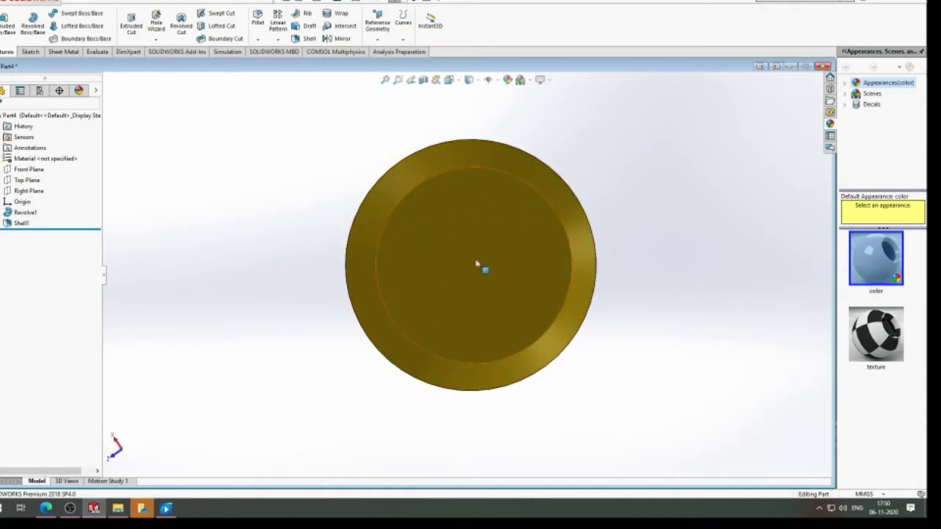
Select the large yellow end face and view it straight on.
{"action": "left_click", "coordinate": [476, 263]}
{"action": "left_click", "coordinate": [548, 230]}
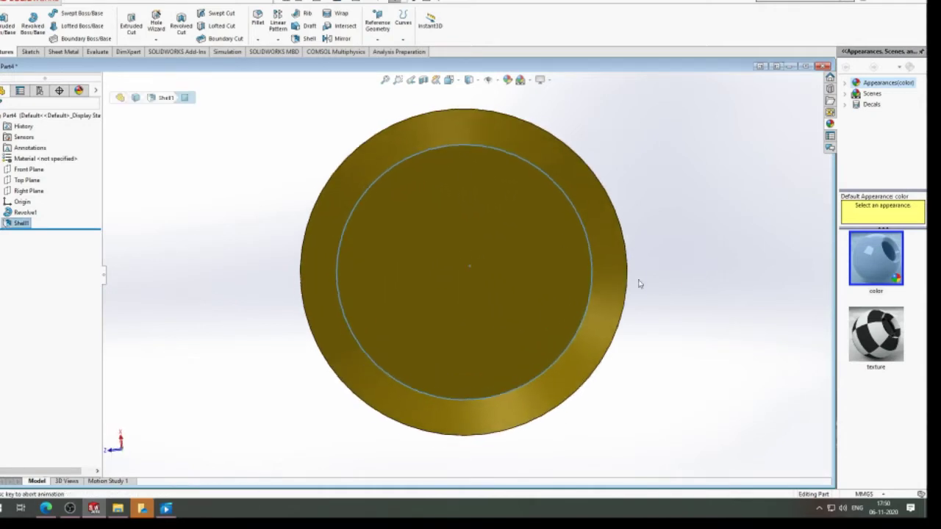
{"action": "left_click", "coordinate": [33, 53]}
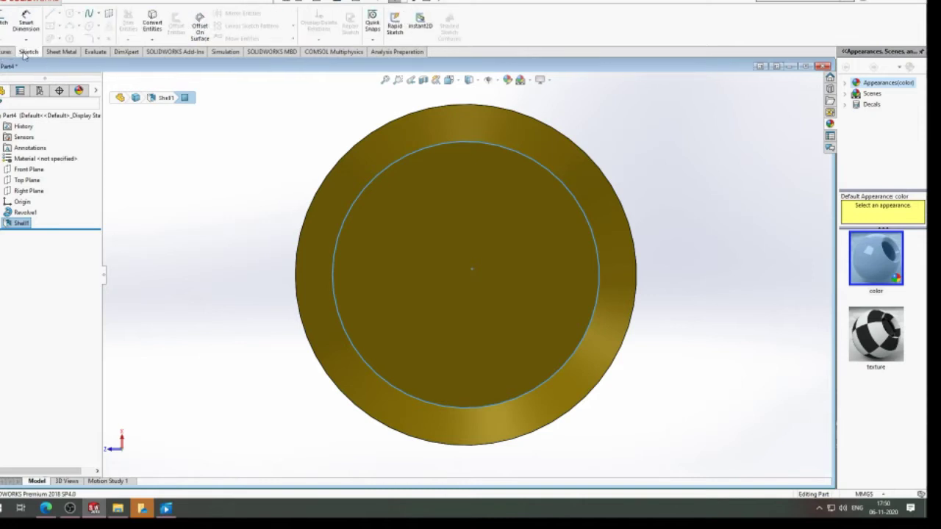
{"action": "left_click", "coordinate": [476, 81]}
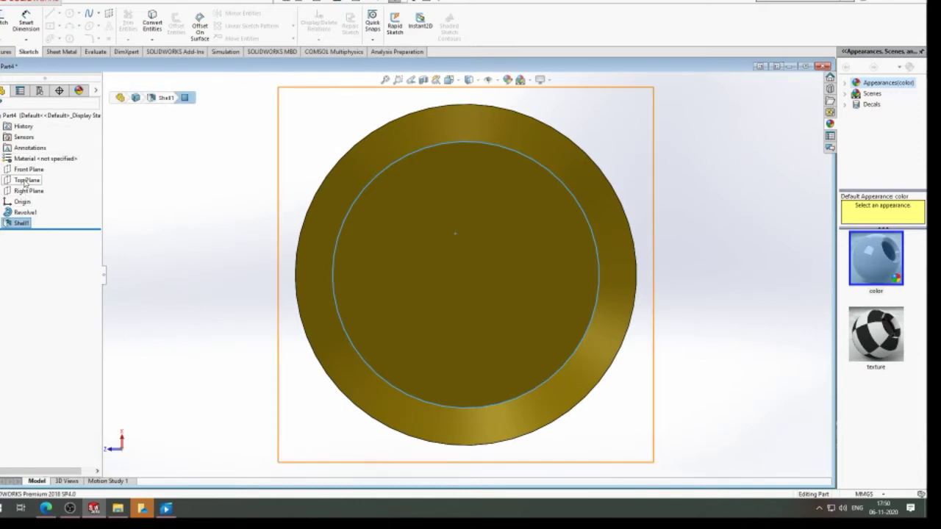
On the Top Plane, sketch a circle centred at the origin inside the inner face.
{"action": "left_click", "coordinate": [26, 181]}
{"action": "left_click", "coordinate": [10, 51]}
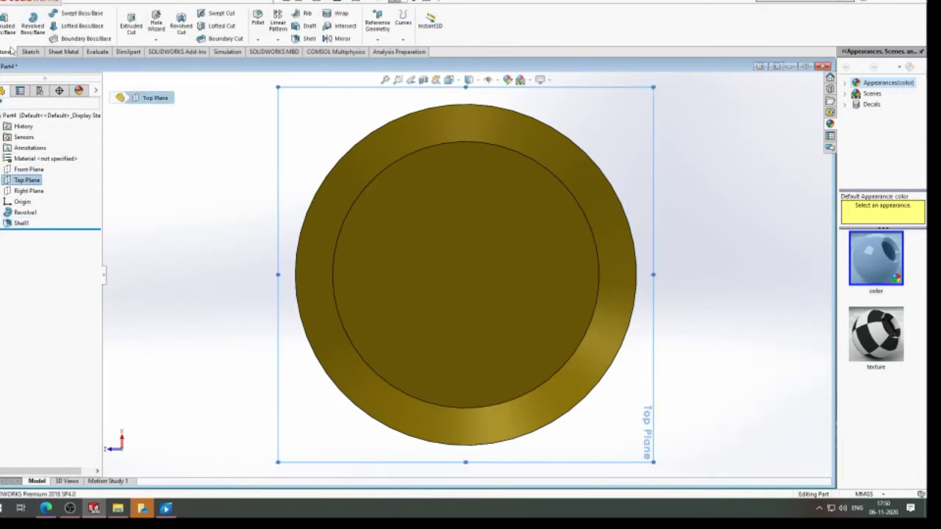
{"action": "left_click", "coordinate": [29, 52]}
{"action": "left_click", "coordinate": [78, 14]}
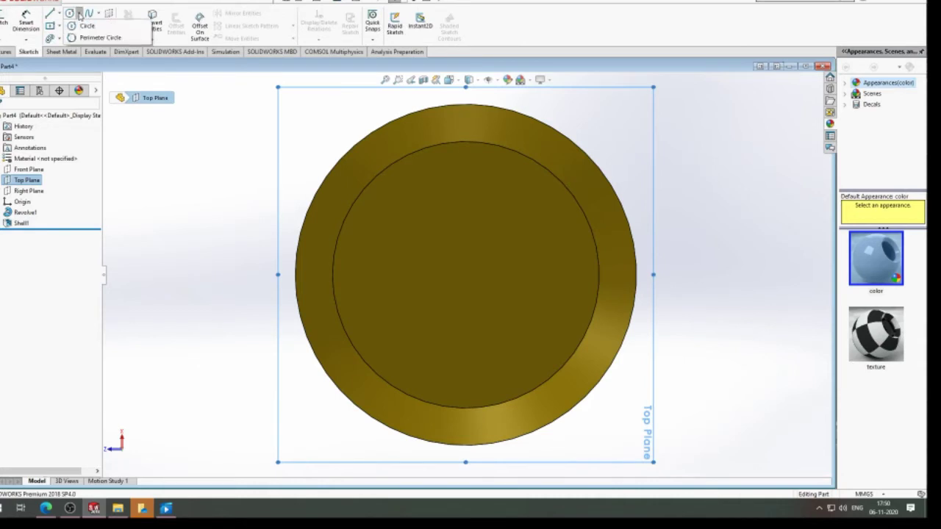
{"action": "left_click", "coordinate": [86, 24]}
{"action": "left_click", "coordinate": [466, 275]}
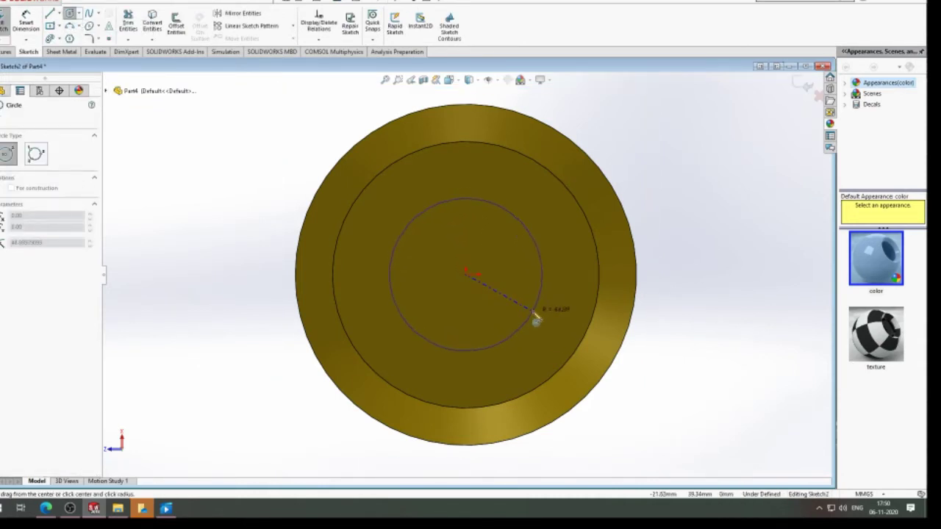
{"action": "left_click", "coordinate": [534, 314]}
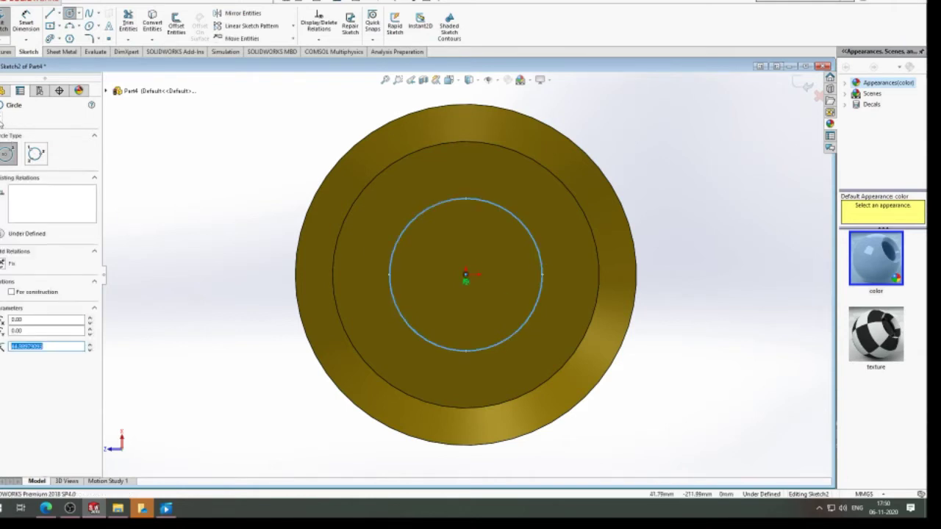
{"action": "left_click", "coordinate": [2, 119]}
{"action": "left_click", "coordinate": [5, 51]}
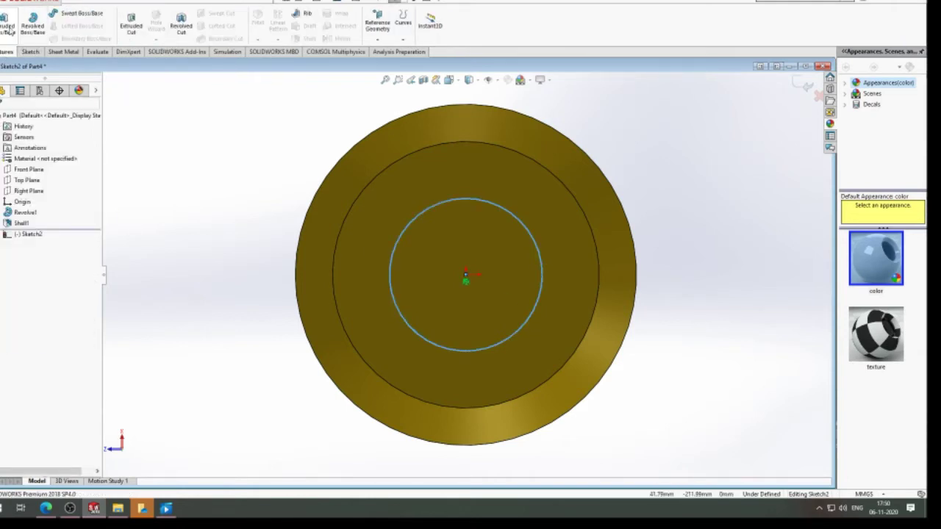
Extrude the circle blind 152 mm into a cylinder protruding beyond the flange.
{"action": "left_click", "coordinate": [9, 30]}
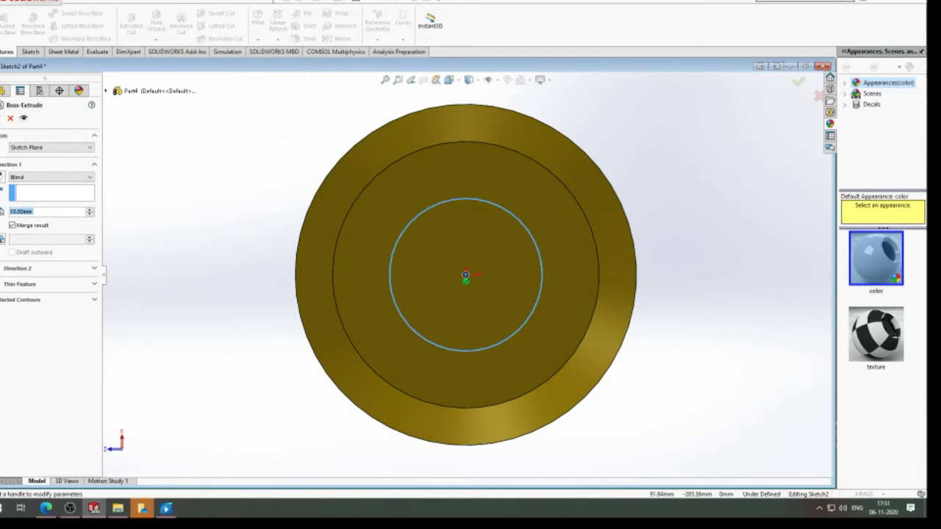
{"action": "middle_click_drag", "start_coordinate": [184, 125], "coordinate": [224, 169]}
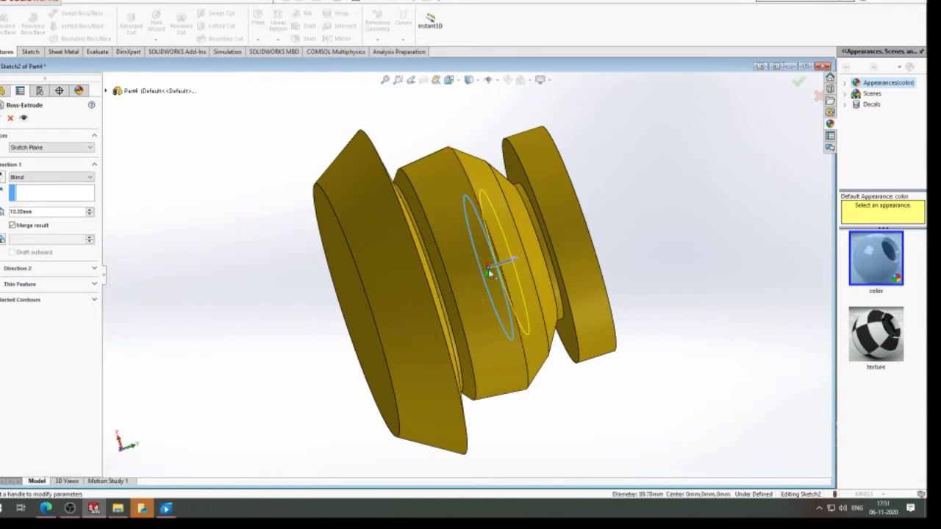
{"action": "mouse_move", "coordinate": [487, 270]}
{"action": "left_mouse_down"}
{"action": "mouse_move", "coordinate": [247, 300]}
{"action": "mouse_move", "coordinate": [280, 297]}
{"action": "left_mouse_up"}
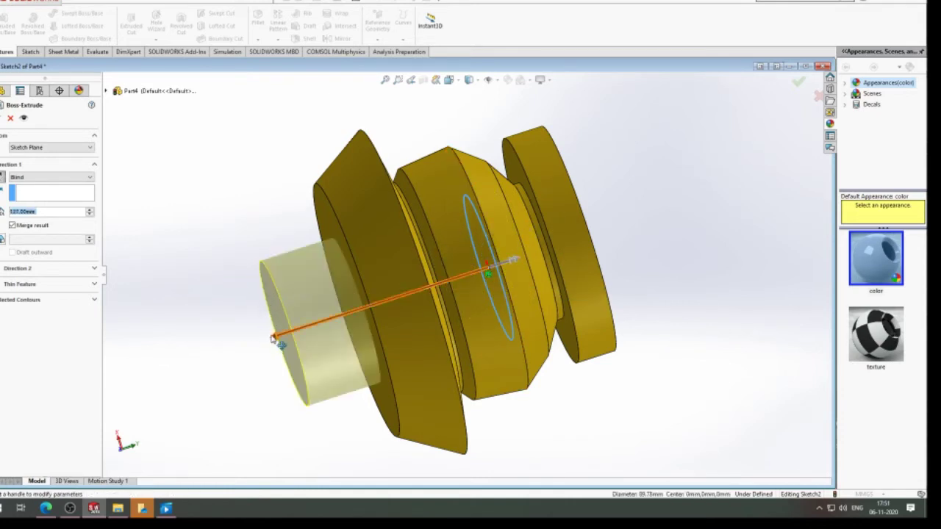
{"action": "left_click_drag", "start_coordinate": [274, 335], "coordinate": [250, 355]}
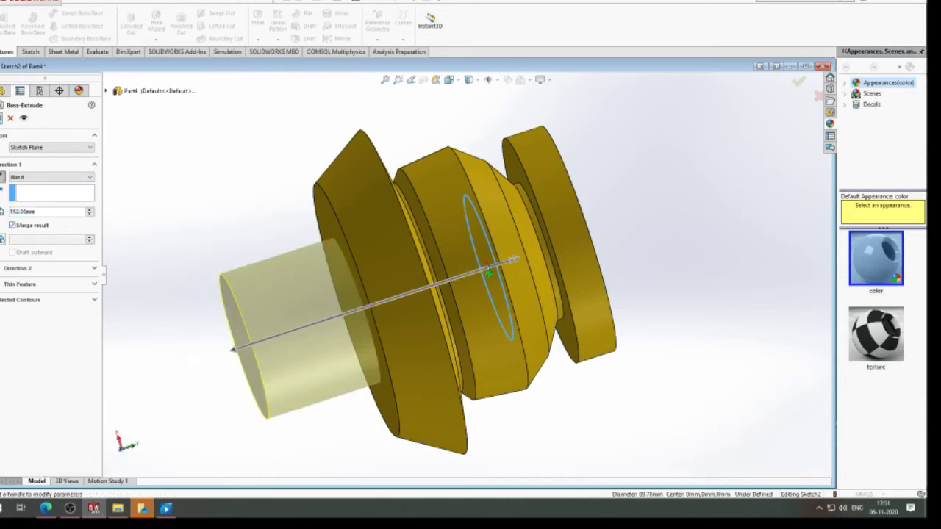
{"action": "key", "text": "Return"}
{"action": "mouse_move", "coordinate": [145, 162]}
{"action": "middle_mouse_down"}
{"action": "mouse_move", "coordinate": [370, 130]}
{"action": "mouse_move", "coordinate": [439, 81]}
{"action": "mouse_move", "coordinate": [493, 147]}
{"action": "mouse_move", "coordinate": [542, 172]}
{"action": "mouse_move", "coordinate": [689, 203]}
{"action": "mouse_move", "coordinate": [643, 270]}
{"action": "mouse_move", "coordinate": [672, 199]}
{"action": "mouse_move", "coordinate": [741, 164]}
{"action": "mouse_move", "coordinate": [729, 189]}
{"action": "mouse_move", "coordinate": [798, 183]}
{"action": "mouse_move", "coordinate": [798, 206]}
{"action": "mouse_move", "coordinate": [777, 189]}
{"action": "mouse_move", "coordinate": [794, 189]}
{"action": "mouse_move", "coordinate": [806, 211]}
{"action": "mouse_move", "coordinate": [790, 256]}
{"action": "mouse_move", "coordinate": [787, 238]}
{"action": "middle_mouse_up"}
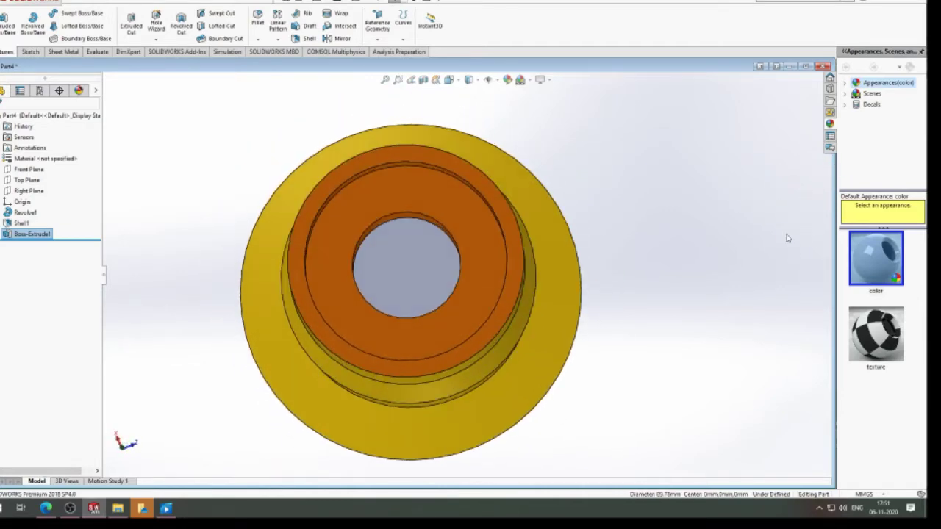
Sketch on the orange end face viewed straight on, discarding an oversized first circle.
{"action": "left_click", "coordinate": [409, 190]}
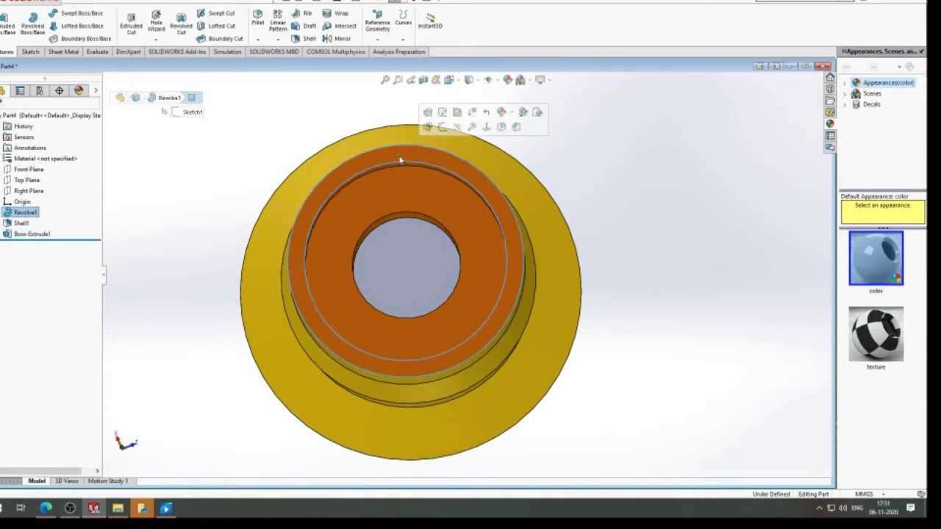
{"action": "left_click", "coordinate": [487, 127]}
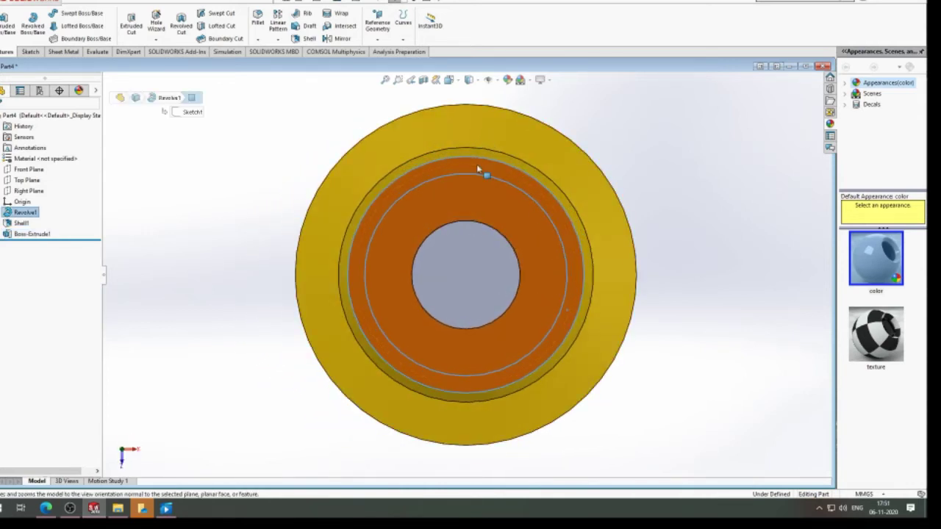
{"action": "left_click", "coordinate": [487, 162]}
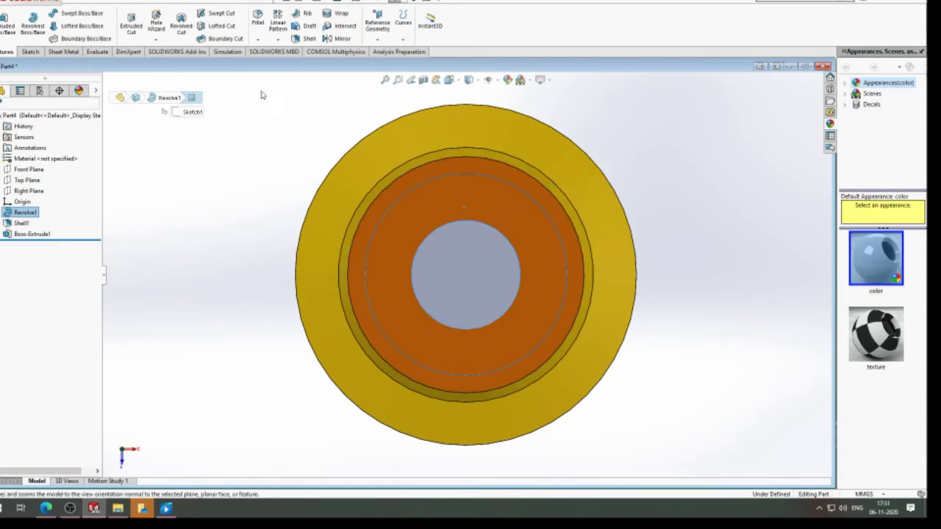
{"action": "left_click", "coordinate": [28, 51]}
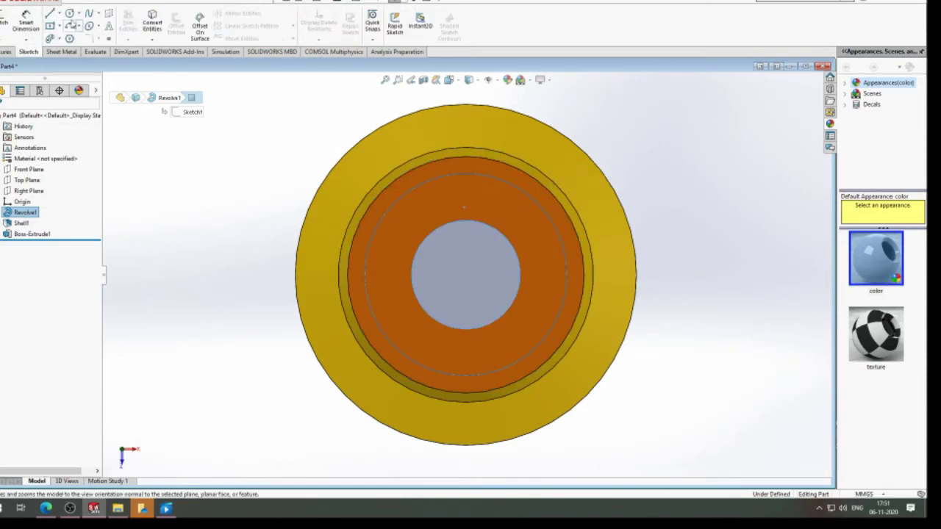
{"action": "left_click", "coordinate": [79, 16]}
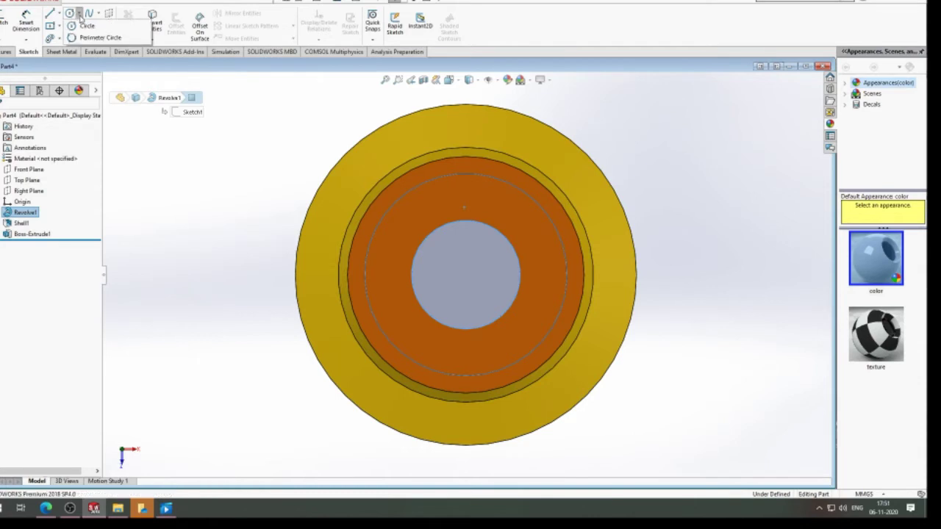
{"action": "left_click", "coordinate": [86, 26]}
{"action": "left_click", "coordinate": [466, 187]}
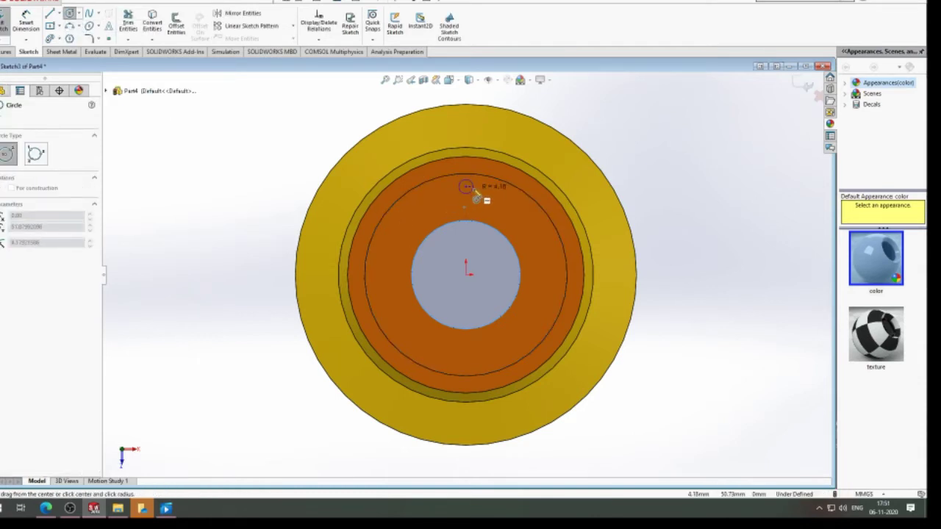
{"action": "right_click", "coordinate": [474, 192]}
{"action": "left_click", "coordinate": [323, 144]}
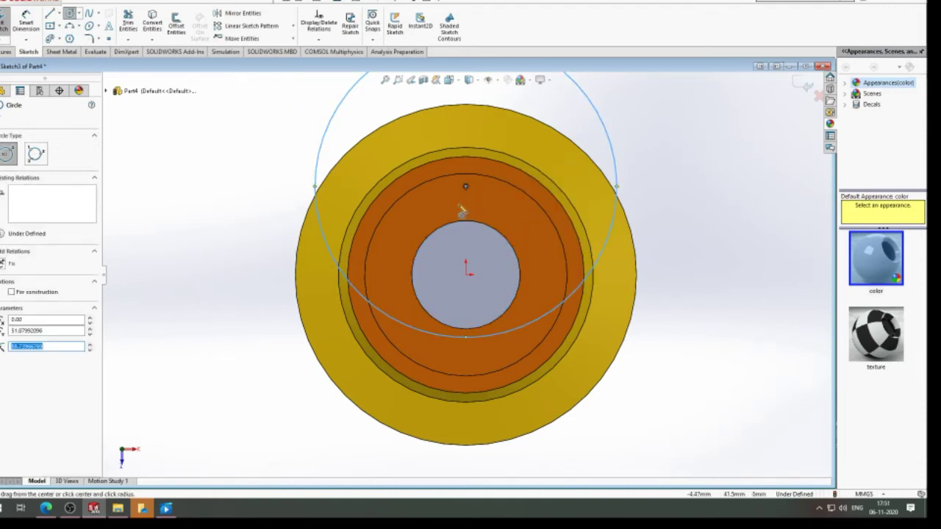
{"action": "key", "text": "Escape"}
{"action": "key", "text": "ctrl+z"}
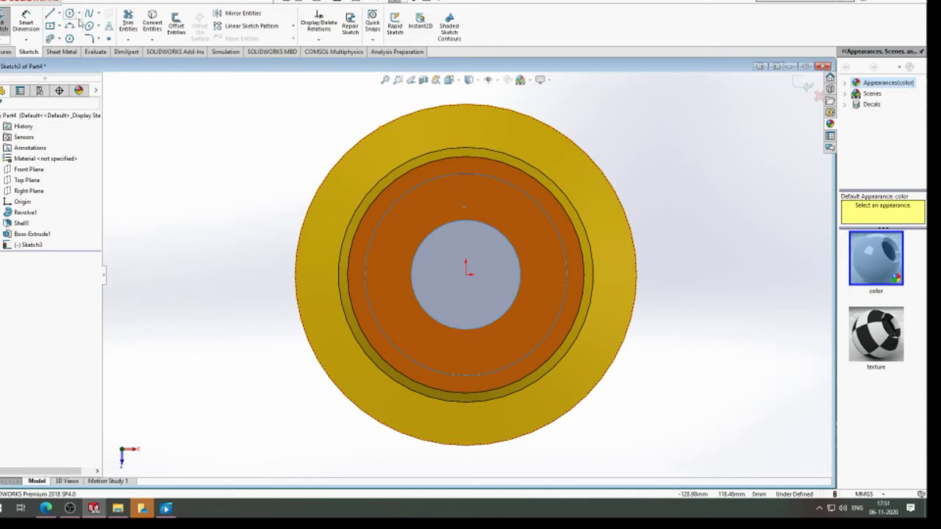
Draw a small bolt-hole circle centred on the top point of the dashed pitch circle.
{"action": "left_click", "coordinate": [69, 13]}
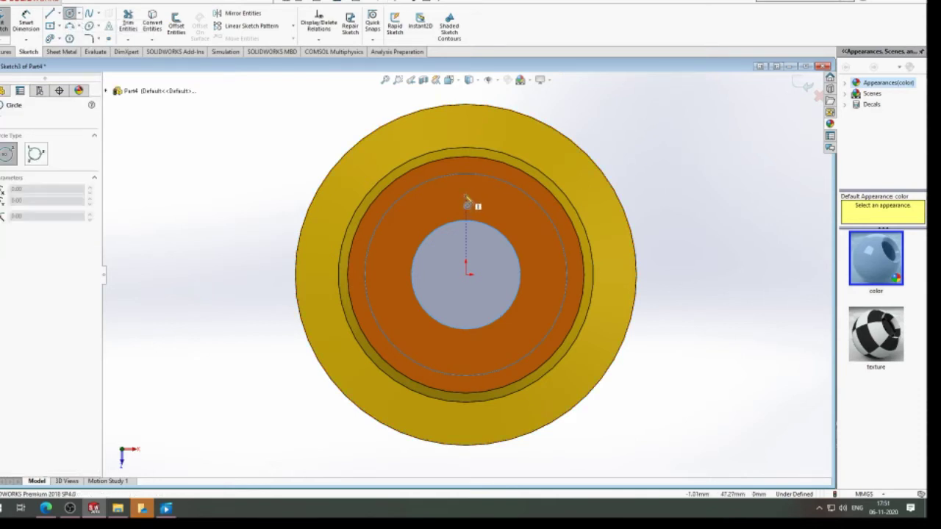
{"action": "left_click", "coordinate": [465, 197]}
{"action": "left_click", "coordinate": [472, 205]}
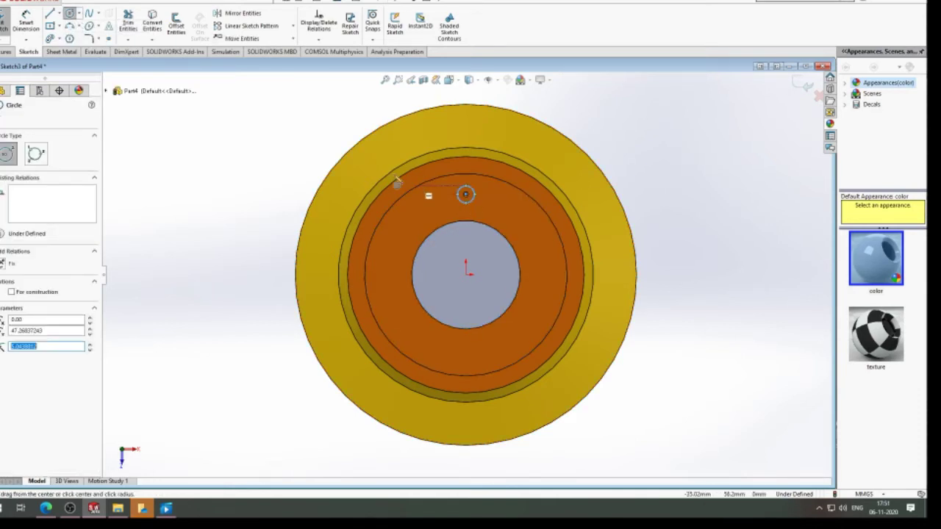
{"action": "left_click", "coordinate": [3, 118]}
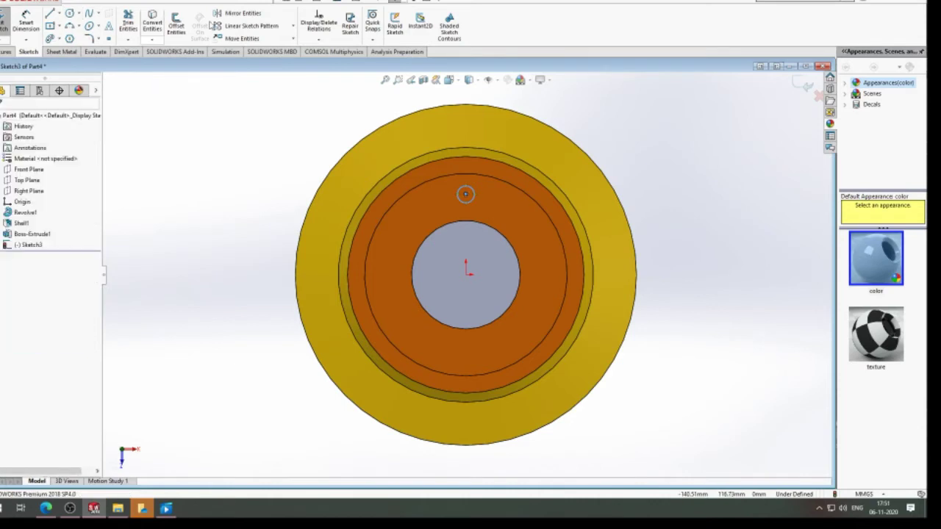
{"action": "left_click", "coordinate": [292, 28]}
Circularly pattern the hole circle into 8 evenly spaced instances around the origin.
{"action": "left_click", "coordinate": [290, 53]}
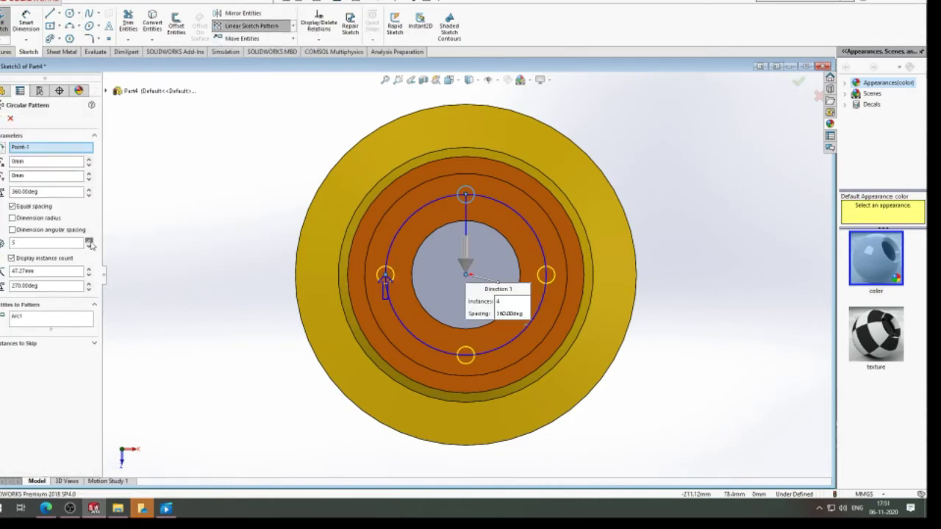
{"action": "left_click", "coordinate": [90, 243]}
{"action": "left_click", "coordinate": [90, 242]}
{"action": "left_click", "coordinate": [90, 242]}
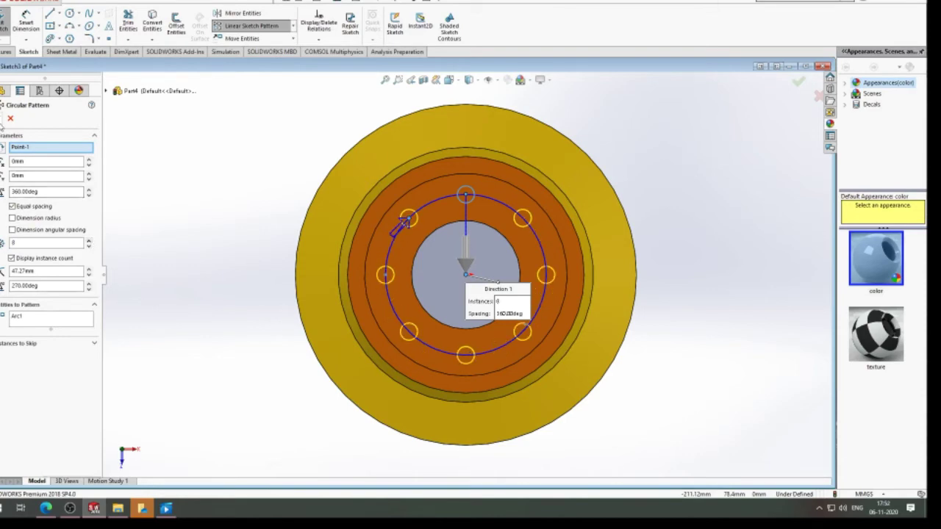
{"action": "left_click", "coordinate": [4, 118]}
{"action": "middle_click_drag", "start_coordinate": [231, 137], "coordinate": [5, 61]}
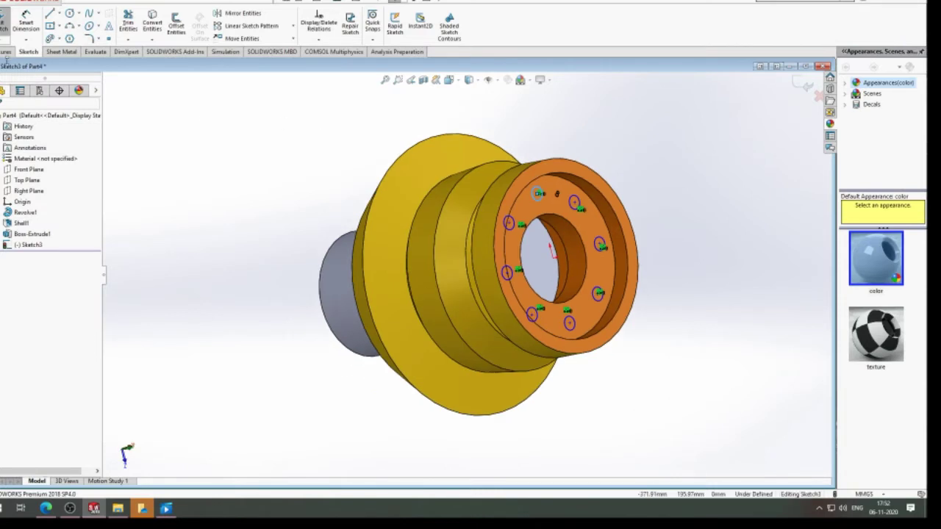
{"action": "left_click", "coordinate": [7, 53]}
Start an extruded cut of the hole sketch and lower its blind depth to 62 mm.
{"action": "left_click", "coordinate": [131, 24]}
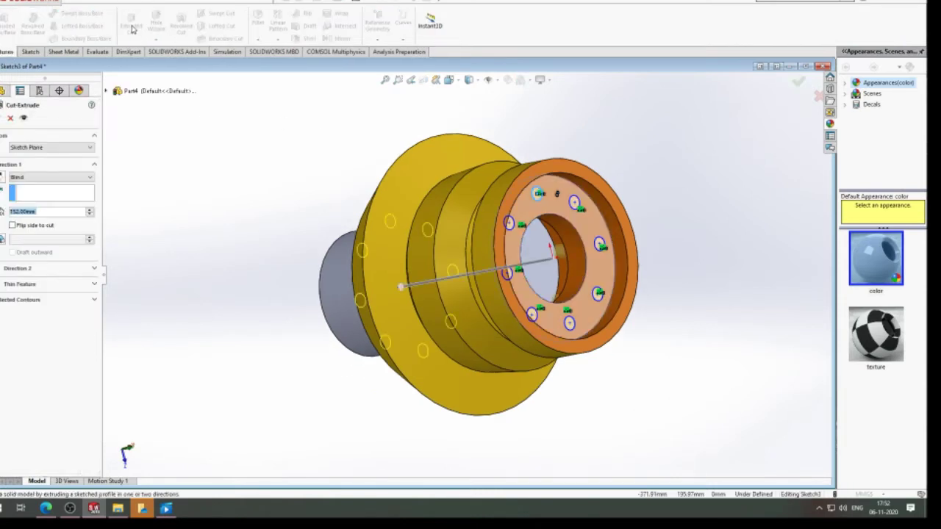
{"action": "left_click", "coordinate": [89, 214]}
{"action": "left_click", "coordinate": [90, 214]}
{"action": "left_click", "coordinate": [90, 214]}
{"action": "left_click", "coordinate": [90, 214]}
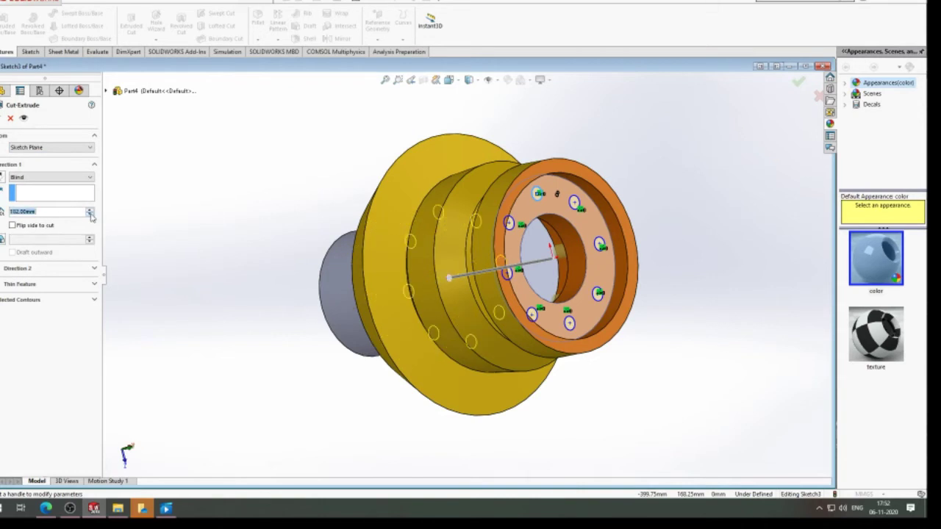
{"action": "left_click", "coordinate": [90, 214]}
{"action": "left_click", "coordinate": [89, 213]}
{"action": "left_click", "coordinate": [90, 214]}
{"action": "left_click", "coordinate": [90, 214]}
{"action": "left_click", "coordinate": [90, 214]}
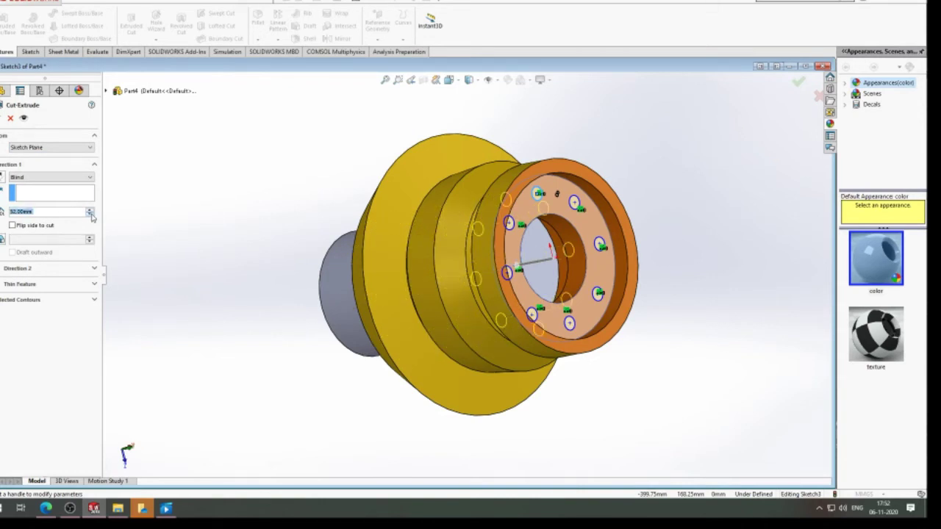
{"action": "left_click", "coordinate": [90, 214]}
Set the blind cut depth to 8mm and apply it, creating Cut-Extrude1.
{"action": "mouse_move", "coordinate": [349, 197]}
{"action": "middle_mouse_down"}
{"action": "mouse_move", "coordinate": [208, 164]}
{"action": "mouse_move", "coordinate": [197, 178]}
{"action": "middle_mouse_up"}
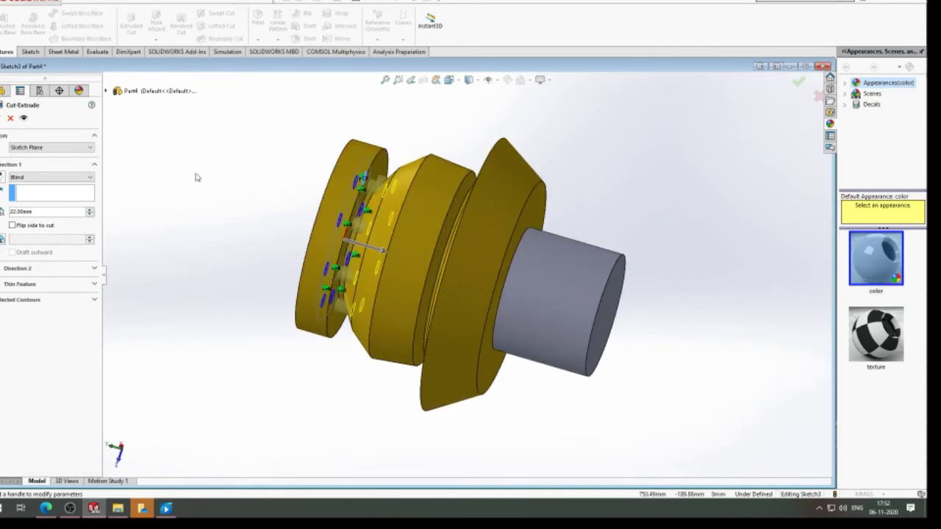
{"action": "scroll", "coordinate": [89, 213], "scroll_direction": "up", "scroll_amount": 2}
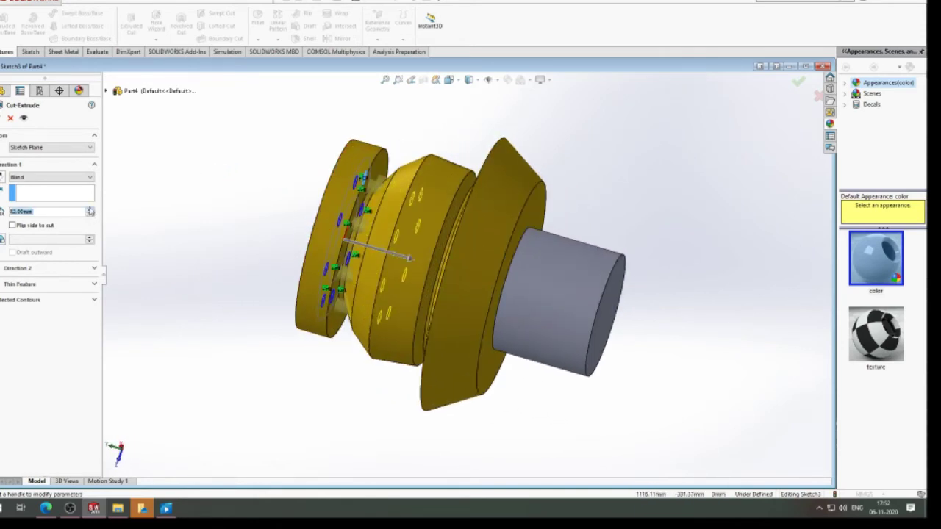
{"action": "scroll", "coordinate": [89, 211], "scroll_direction": "up", "scroll_amount": 2}
{"action": "scroll", "coordinate": [91, 212], "scroll_direction": "up", "scroll_amount": 2}
{"action": "scroll", "coordinate": [92, 214], "scroll_direction": "up", "scroll_amount": 2}
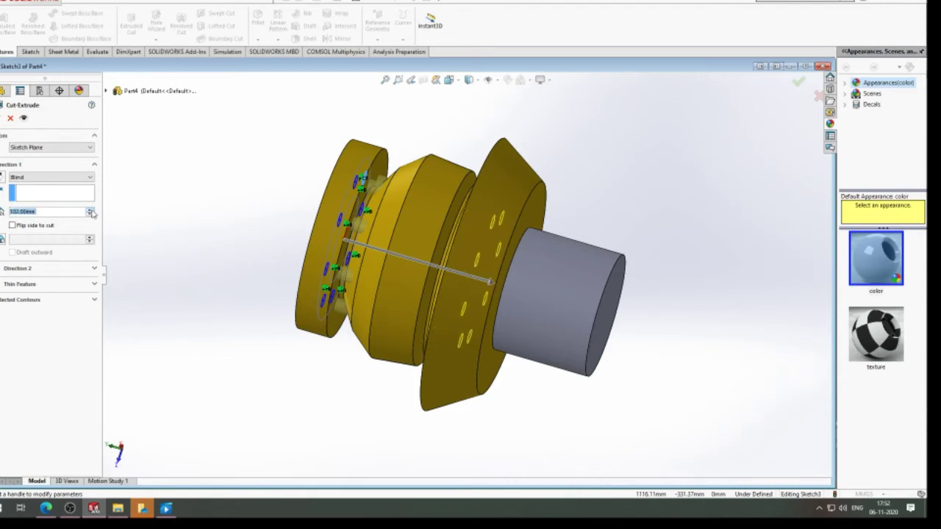
{"action": "scroll", "coordinate": [92, 215], "scroll_direction": "down", "scroll_amount": 2}
{"action": "scroll", "coordinate": [92, 216], "scroll_direction": "down", "scroll_amount": 2}
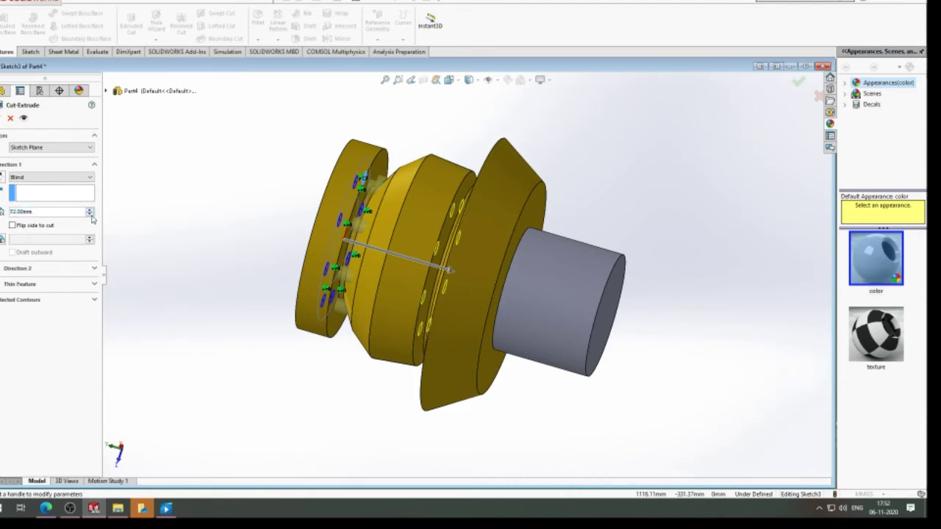
{"action": "scroll", "coordinate": [92, 217], "scroll_direction": "down", "scroll_amount": 2}
{"action": "scroll", "coordinate": [91, 218], "scroll_direction": "down", "scroll_amount": 1}
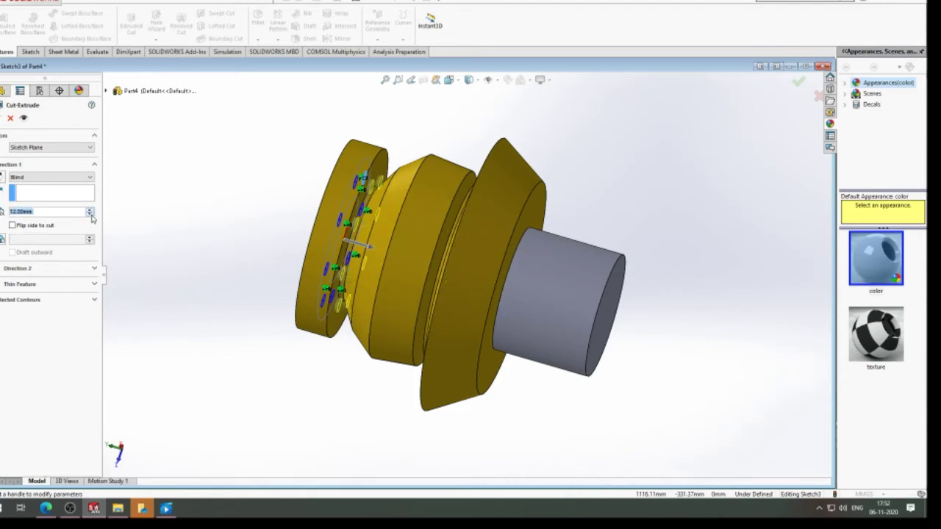
{"action": "middle_click_drag", "start_coordinate": [205, 180], "coordinate": [267, 191]}
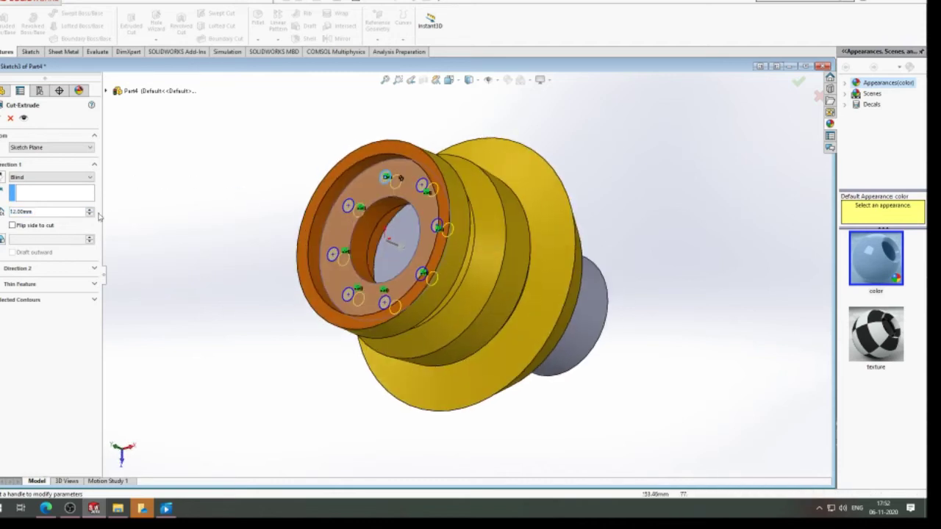
{"action": "scroll", "coordinate": [91, 215], "scroll_direction": "down", "scroll_amount": 1}
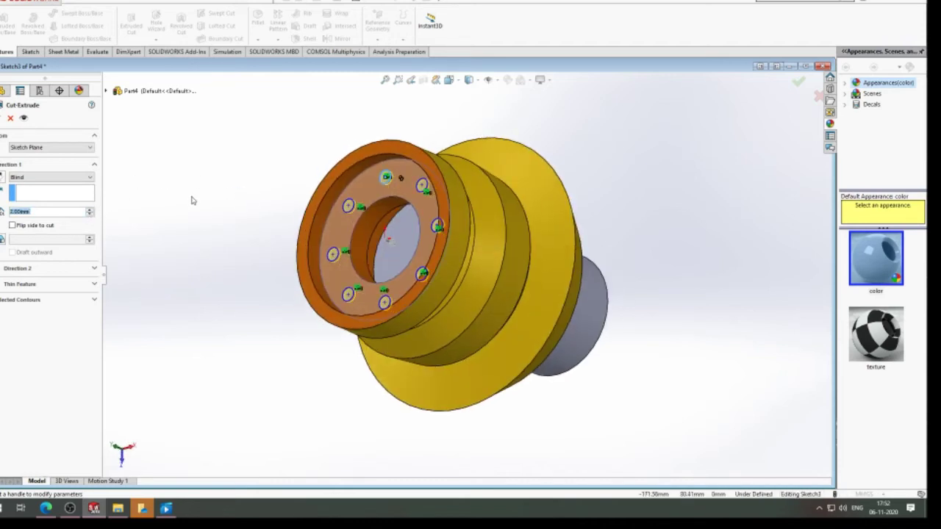
{"action": "middle_click_drag", "start_coordinate": [191, 199], "coordinate": [120, 217]}
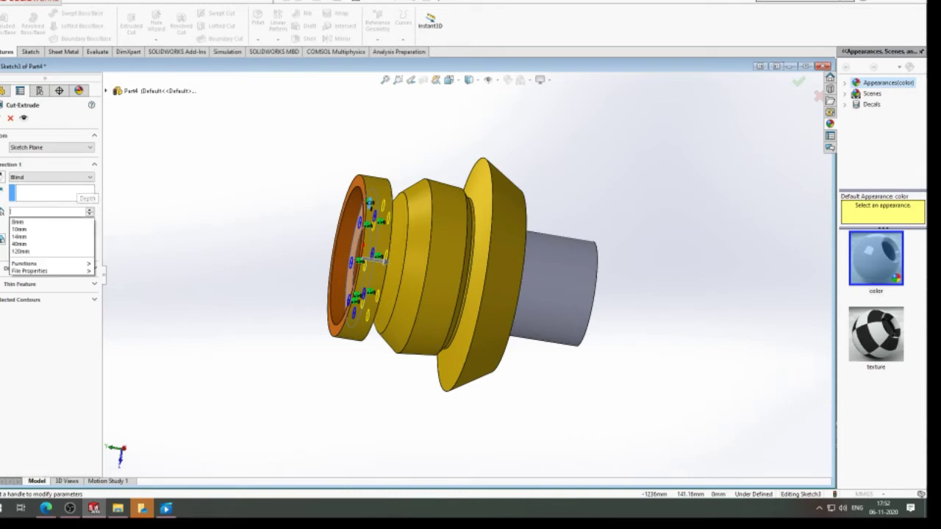
{"action": "type", "text": "8"}
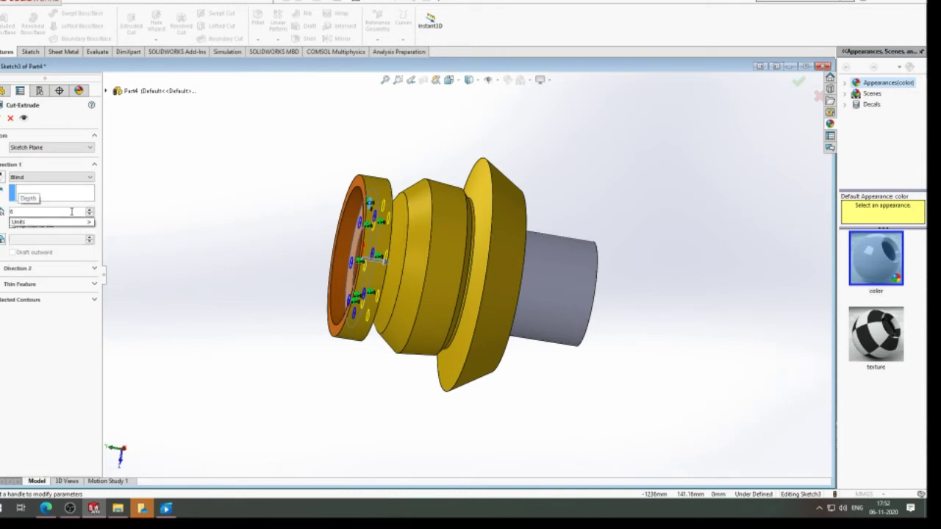
{"action": "type", "text": "mm"}
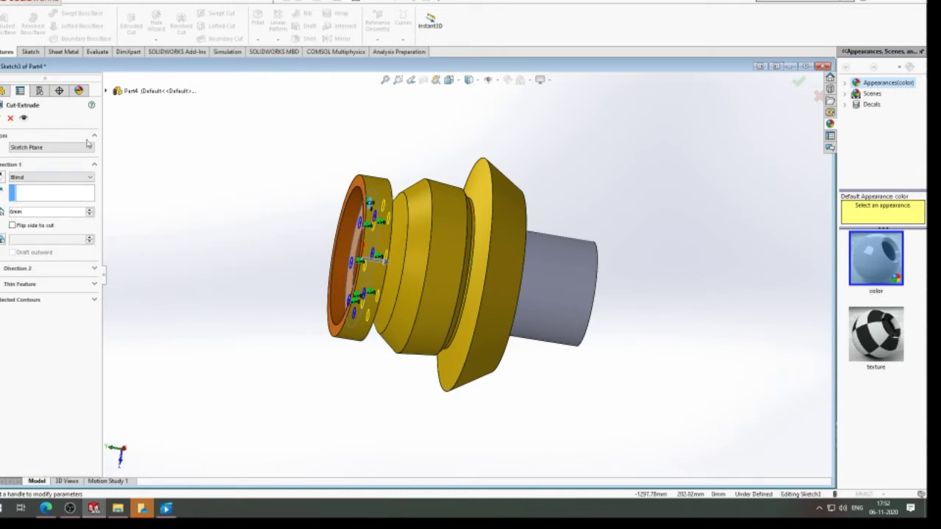
{"action": "left_click", "coordinate": [3, 119]}
{"action": "mouse_move", "coordinate": [261, 181]}
{"action": "middle_mouse_down"}
{"action": "mouse_move", "coordinate": [298, 206]}
{"action": "mouse_move", "coordinate": [366, 184]}
{"action": "mouse_move", "coordinate": [447, 189]}
{"action": "mouse_move", "coordinate": [510, 210]}
{"action": "mouse_move", "coordinate": [499, 103]}
{"action": "middle_mouse_up"}
Apply green RGB 105,255,71 to Boss-Extrude1 and Cut-Extrude1 on the shaft.
{"action": "left_click", "coordinate": [507, 79]}
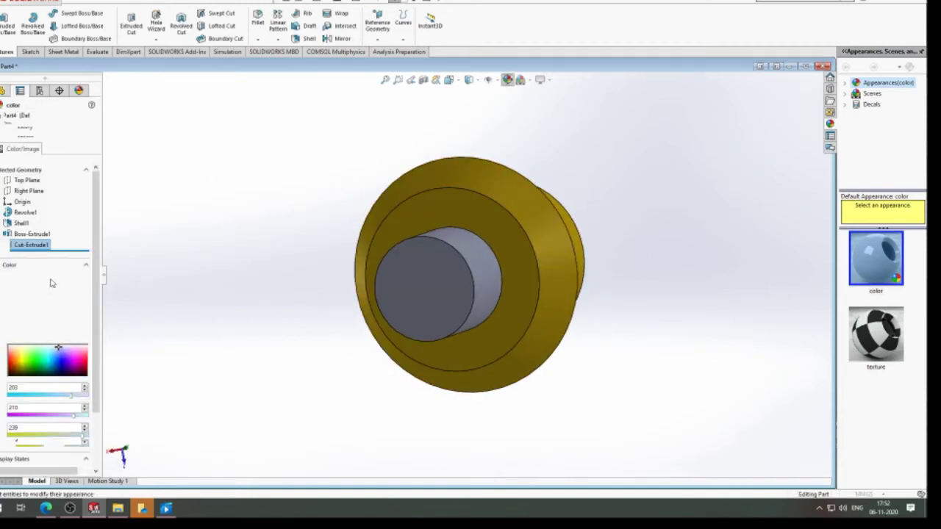
{"action": "left_click", "coordinate": [405, 274]}
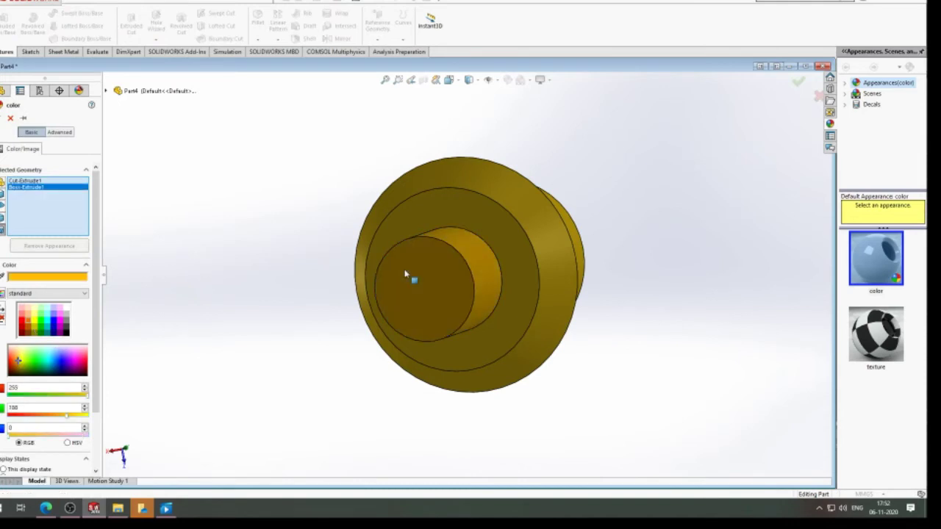
{"action": "left_click", "coordinate": [31, 356]}
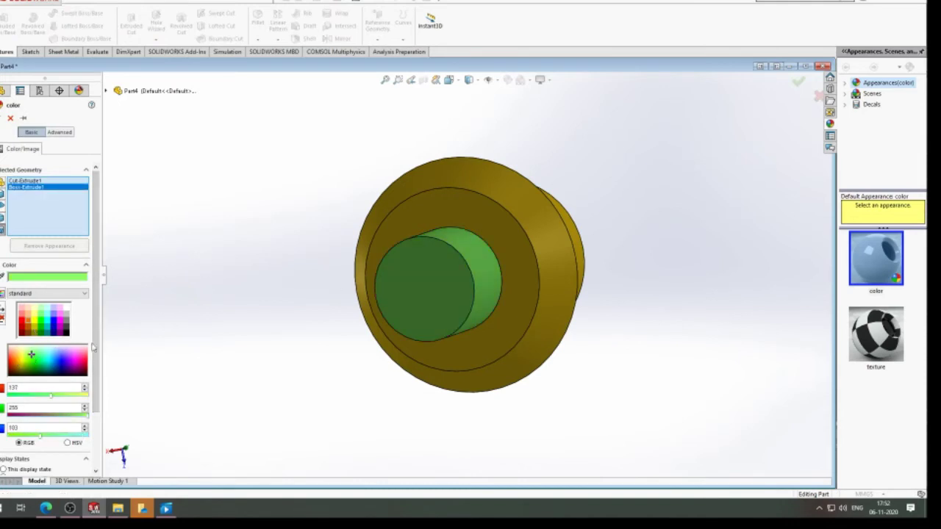
{"action": "left_click", "coordinate": [74, 357]}
{"action": "mouse_move", "coordinate": [149, 285]}
{"action": "middle_mouse_down"}
{"action": "mouse_move", "coordinate": [246, 198]}
{"action": "mouse_move", "coordinate": [218, 220]}
{"action": "mouse_move", "coordinate": [241, 127]}
{"action": "mouse_move", "coordinate": [154, 214]}
{"action": "mouse_move", "coordinate": [250, 136]}
{"action": "middle_mouse_up"}
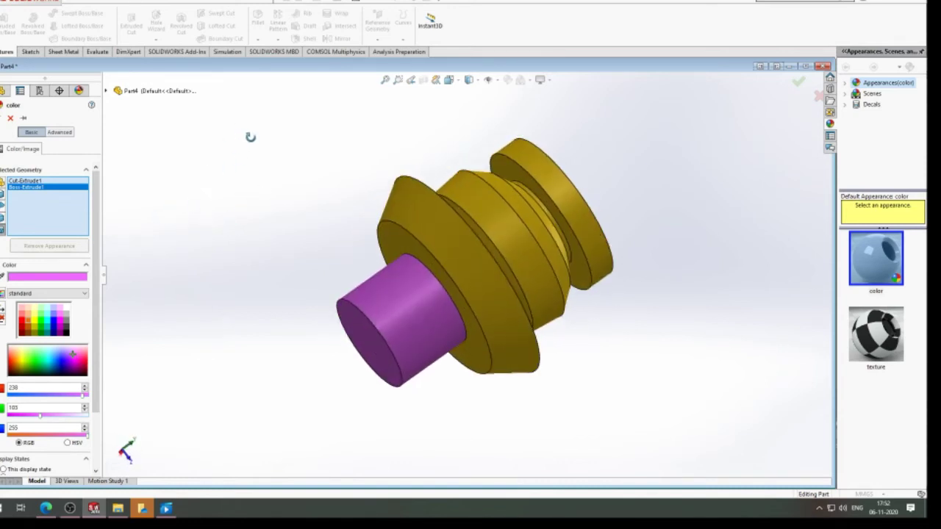
{"action": "left_click", "coordinate": [19, 354]}
{"action": "mouse_move", "coordinate": [133, 306]}
{"action": "middle_mouse_down"}
{"action": "mouse_move", "coordinate": [198, 297]}
{"action": "mouse_move", "coordinate": [225, 225]}
{"action": "mouse_move", "coordinate": [233, 287]}
{"action": "mouse_move", "coordinate": [374, 183]}
{"action": "mouse_move", "coordinate": [541, 216]}
{"action": "mouse_move", "coordinate": [544, 234]}
{"action": "mouse_move", "coordinate": [431, 203]}
{"action": "mouse_move", "coordinate": [500, 97]}
{"action": "mouse_move", "coordinate": [602, 112]}
{"action": "mouse_move", "coordinate": [668, 175]}
{"action": "mouse_move", "coordinate": [610, 187]}
{"action": "middle_mouse_up"}
{"action": "left_click", "coordinate": [33, 356]}
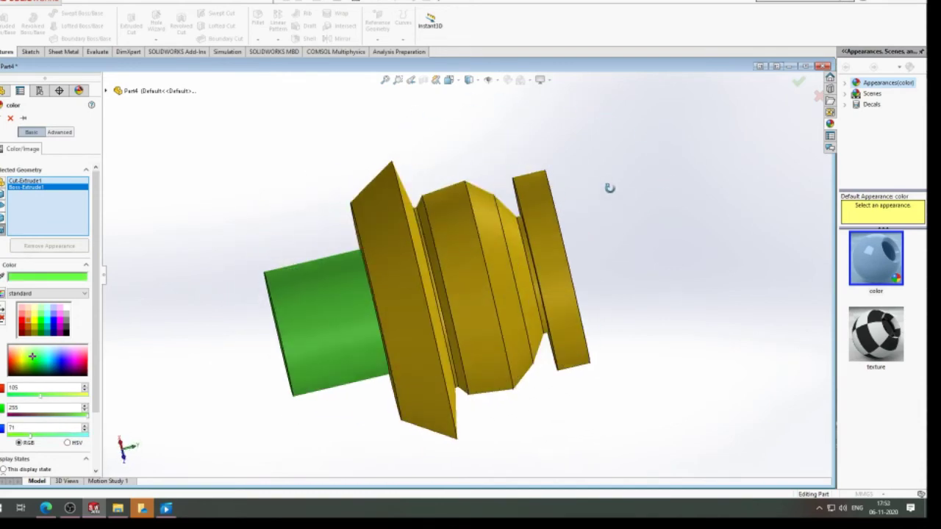
{"action": "left_click", "coordinate": [3, 118]}
{"action": "mouse_move", "coordinate": [196, 183]}
{"action": "middle_mouse_down"}
{"action": "mouse_move", "coordinate": [228, 174]}
{"action": "mouse_move", "coordinate": [332, 216]}
{"action": "mouse_move", "coordinate": [202, 197]}
{"action": "mouse_move", "coordinate": [236, 135]}
{"action": "mouse_move", "coordinate": [336, 160]}
{"action": "mouse_move", "coordinate": [279, 105]}
{"action": "mouse_move", "coordinate": [223, 142]}
{"action": "mouse_move", "coordinate": [259, 321]}
{"action": "mouse_move", "coordinate": [391, 231]}
{"action": "middle_mouse_up"}
Sketch a six-sided polygon centred at the origin on the shaft's end face.
{"action": "left_click", "coordinate": [507, 273]}
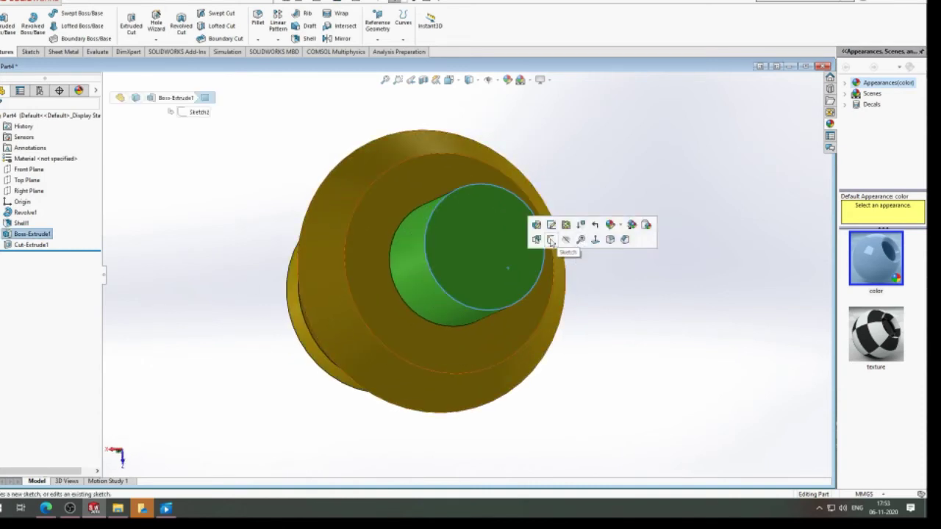
{"action": "left_click", "coordinate": [596, 240]}
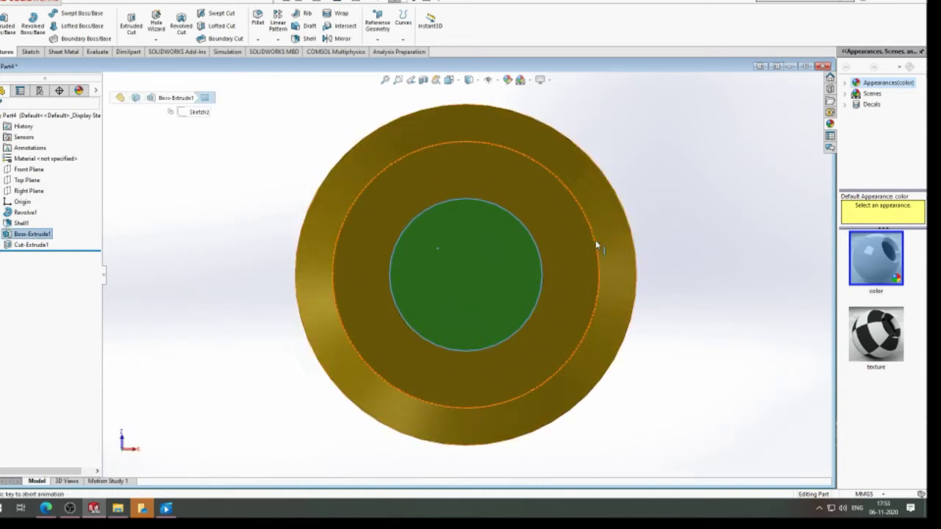
{"action": "left_click", "coordinate": [31, 52]}
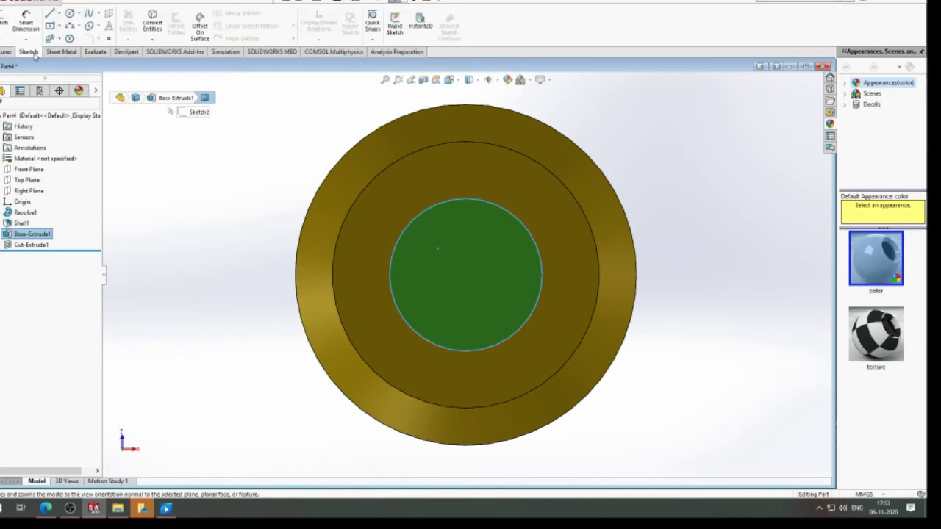
{"action": "left_click", "coordinate": [70, 38]}
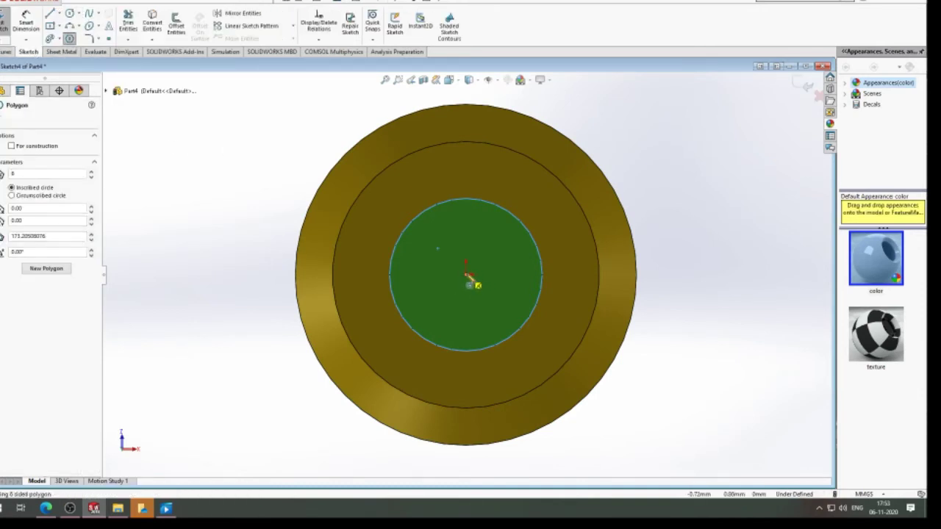
{"action": "left_click", "coordinate": [467, 277]}
{"action": "left_click", "coordinate": [507, 293]}
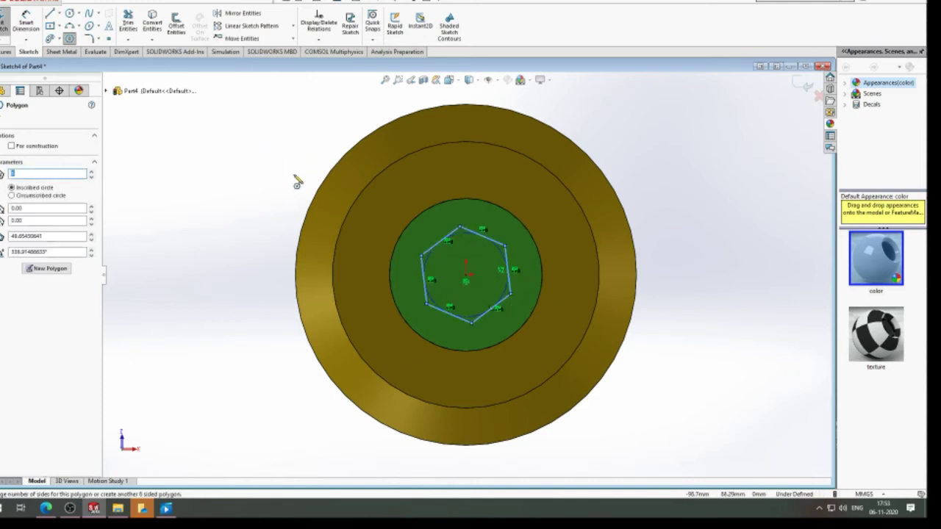
Start an Extruded Boss/Base from the hexagon sketch.
{"action": "middle_click_drag", "start_coordinate": [297, 183], "coordinate": [237, 169]}
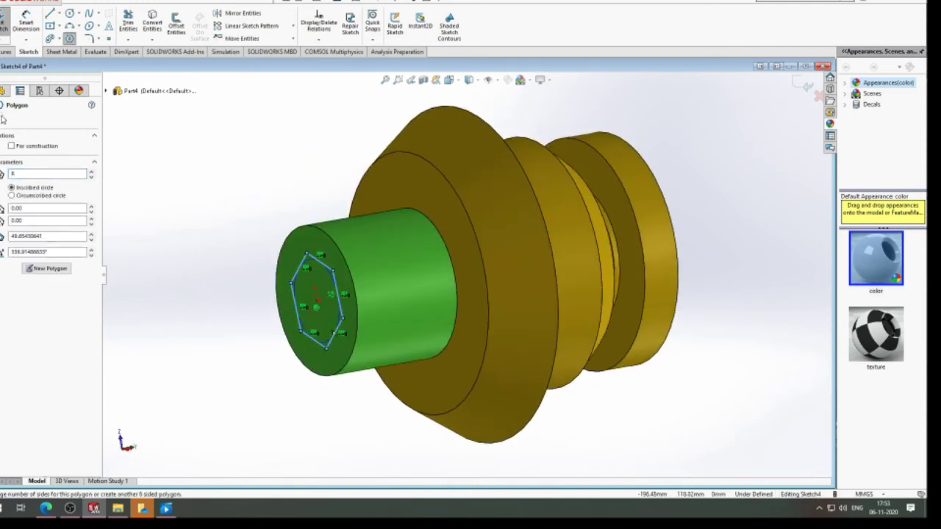
{"action": "left_click", "coordinate": [5, 51]}
{"action": "left_click", "coordinate": [6, 25]}
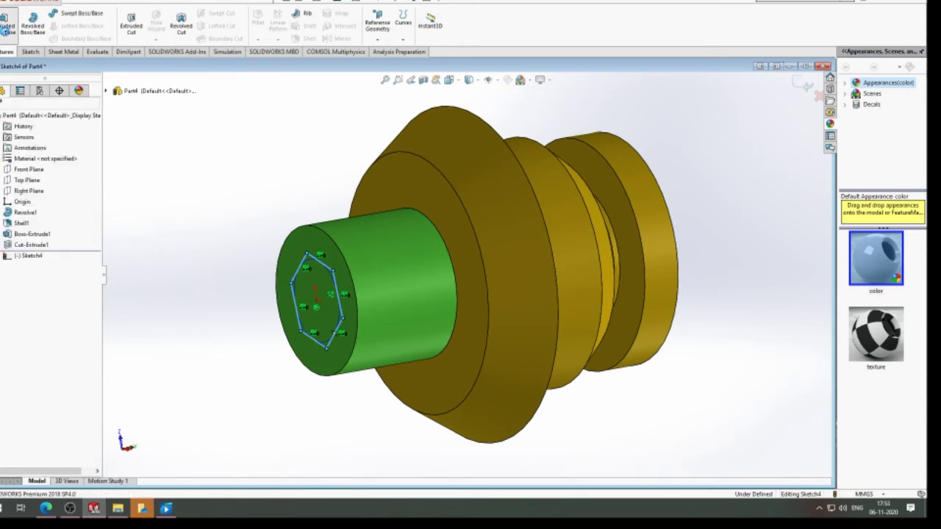
Extrude the hexagon 95 mm outward from the shaft end as Boss-Extrude2.
{"action": "left_click", "coordinate": [301, 307]}
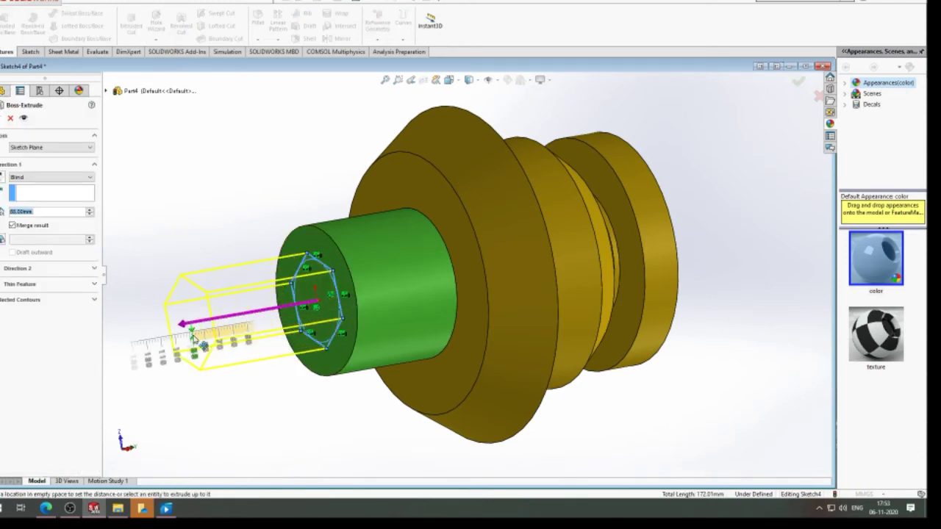
{"action": "left_click", "coordinate": [136, 352]}
{"action": "scroll", "coordinate": [253, 328], "scroll_direction": "up", "scroll_amount": 3}
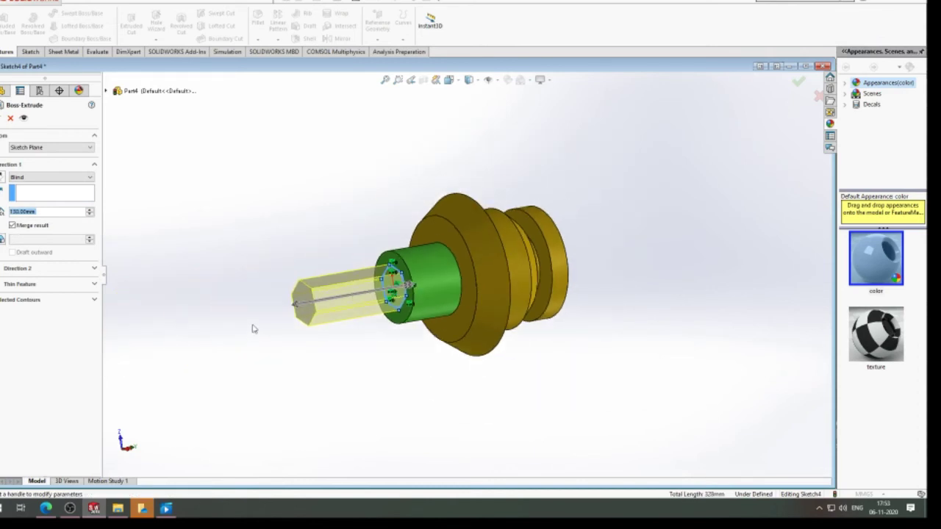
{"action": "left_click_drag", "start_coordinate": [301, 312], "coordinate": [334, 303]}
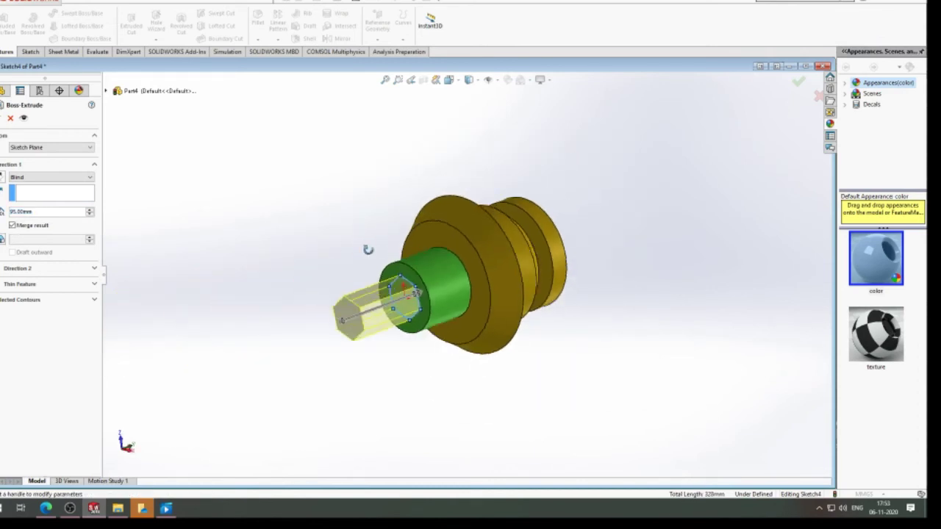
{"action": "mouse_move", "coordinate": [338, 301]}
{"action": "middle_mouse_down"}
{"action": "mouse_move", "coordinate": [532, 189]}
{"action": "mouse_move", "coordinate": [492, 161]}
{"action": "middle_mouse_up"}
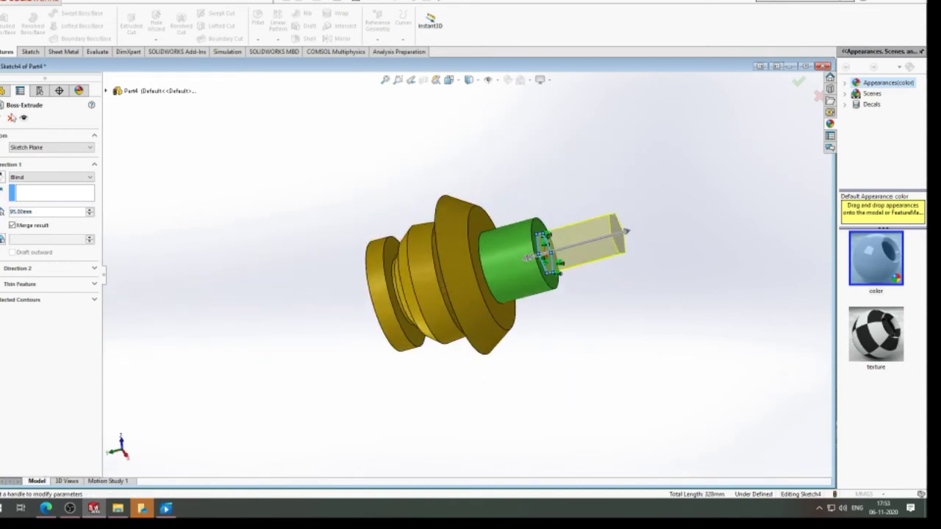
{"action": "key", "text": "Return"}
{"action": "mouse_move", "coordinate": [378, 162]}
{"action": "middle_mouse_down"}
{"action": "mouse_move", "coordinate": [578, 172]}
{"action": "mouse_move", "coordinate": [482, 292]}
{"action": "mouse_move", "coordinate": [498, 257]}
{"action": "middle_mouse_up"}
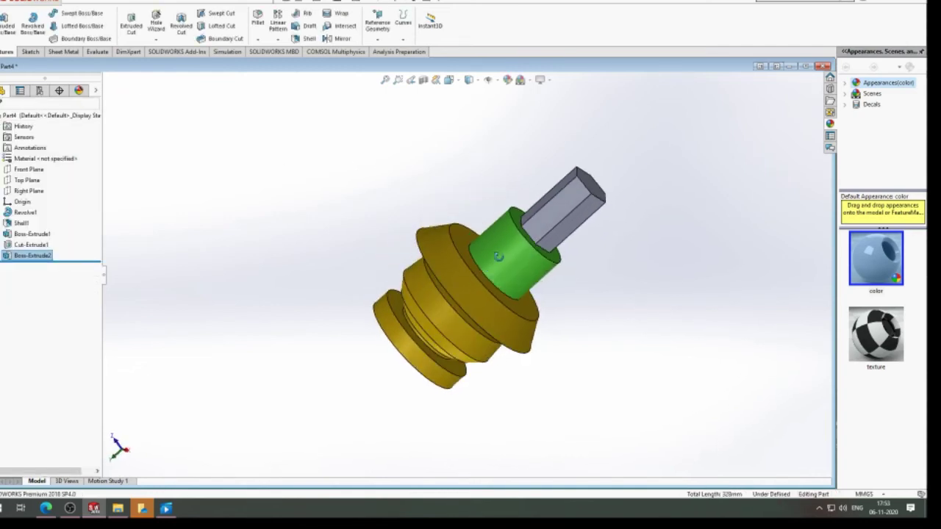
Give Boss-Extrude2 the yellow swatch appearance, RGB 255,255,0.
{"action": "left_click", "coordinate": [512, 83]}
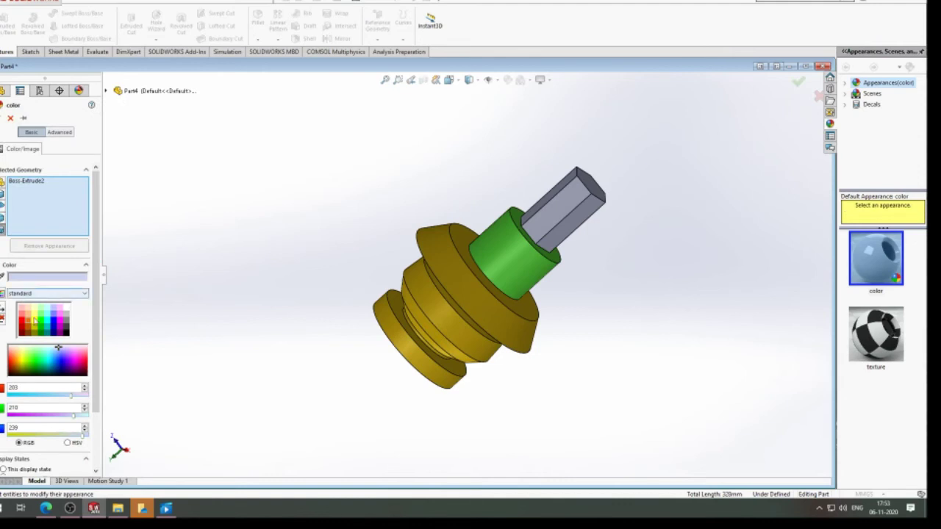
{"action": "left_click", "coordinate": [35, 322]}
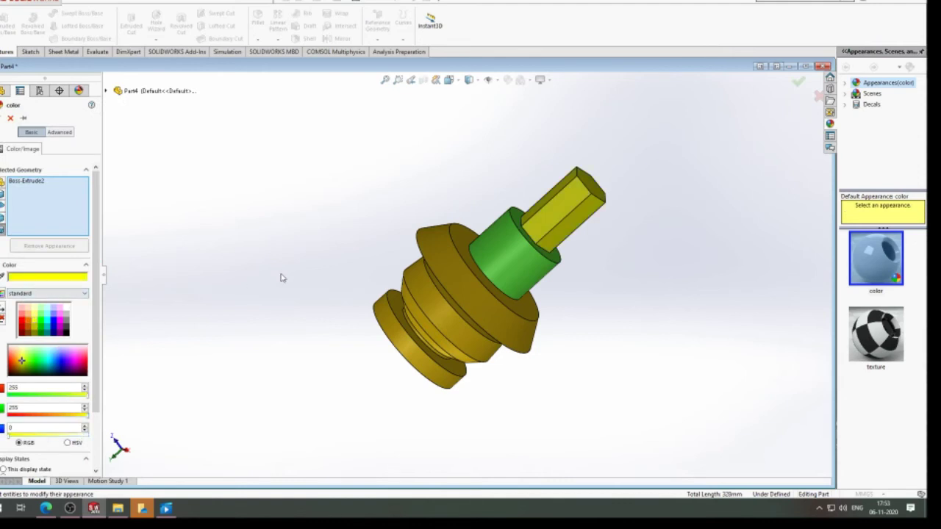
{"action": "mouse_move", "coordinate": [281, 278]}
{"action": "middle_mouse_down"}
{"action": "mouse_move", "coordinate": [288, 311]}
{"action": "mouse_move", "coordinate": [267, 231]}
{"action": "mouse_move", "coordinate": [403, 220]}
{"action": "mouse_move", "coordinate": [541, 326]}
{"action": "mouse_move", "coordinate": [418, 304]}
{"action": "mouse_move", "coordinate": [613, 273]}
{"action": "mouse_move", "coordinate": [685, 278]}
{"action": "mouse_move", "coordinate": [651, 309]}
{"action": "mouse_move", "coordinate": [654, 289]}
{"action": "middle_mouse_up"}
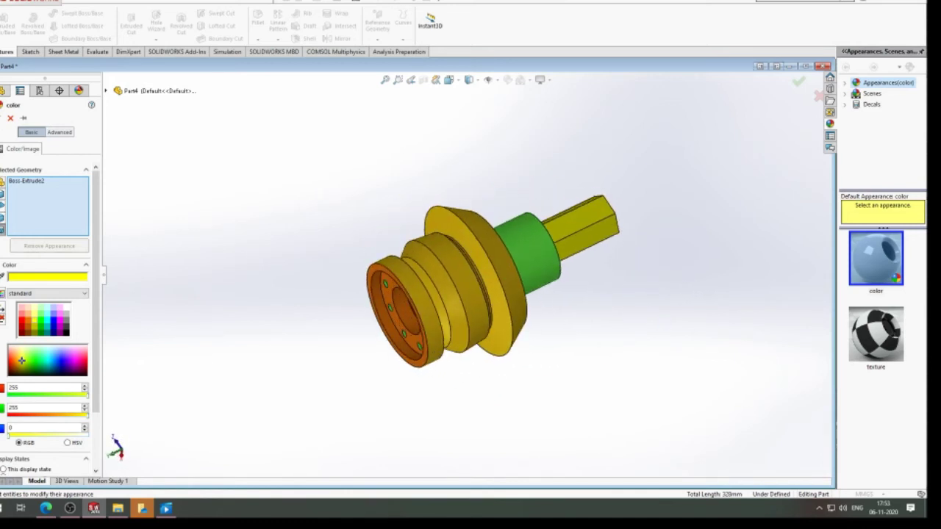
{"action": "key", "text": "Return"}
{"action": "mouse_move", "coordinate": [436, 157]}
{"action": "middle_mouse_down"}
{"action": "mouse_move", "coordinate": [626, 196]}
{"action": "mouse_move", "coordinate": [520, 253]}
{"action": "middle_mouse_up"}
Start a sketch on the hexagon's end face, viewed normal to it.
{"action": "left_click", "coordinate": [500, 241]}
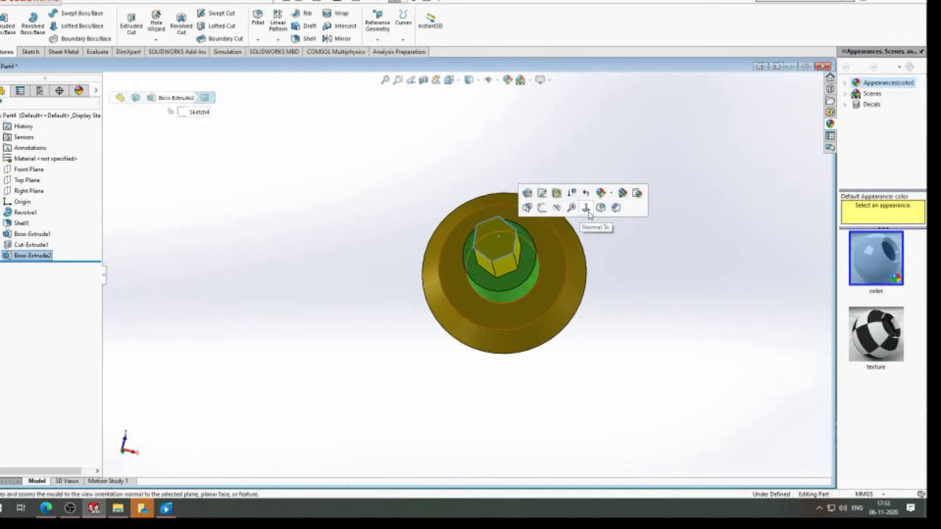
{"action": "left_click", "coordinate": [590, 215]}
{"action": "left_click", "coordinate": [30, 52]}
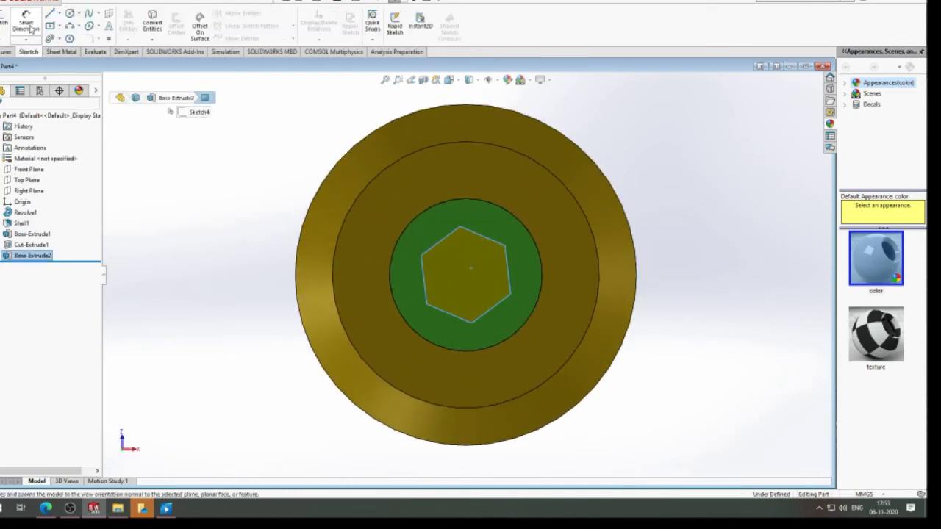
Draw a small centre circle at the origin inside the hexagon.
{"action": "left_click", "coordinate": [70, 14]}
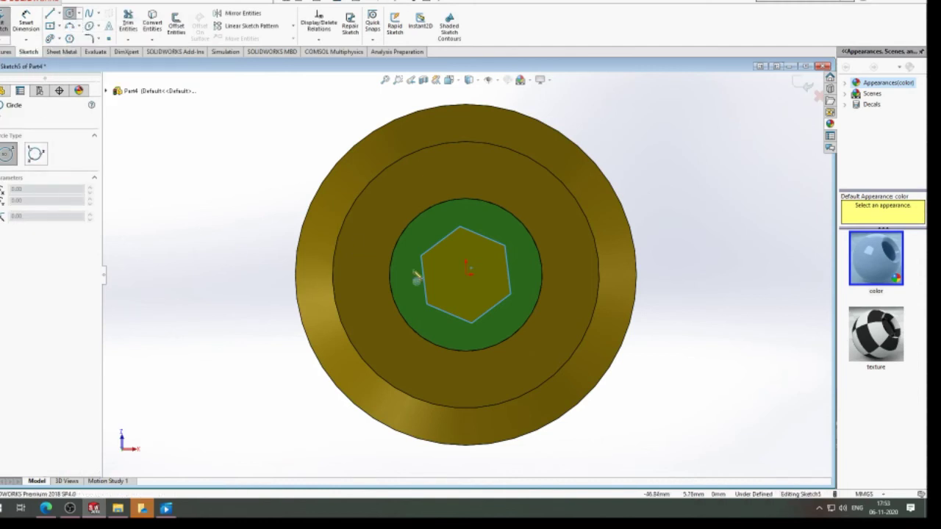
{"action": "left_click", "coordinate": [468, 275]}
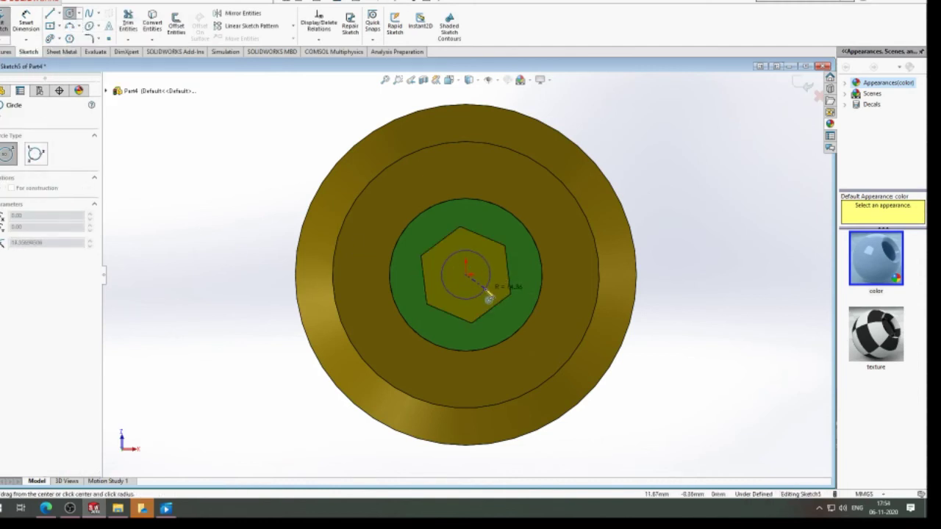
{"action": "left_click", "coordinate": [489, 296]}
{"action": "key", "text": "Escape"}
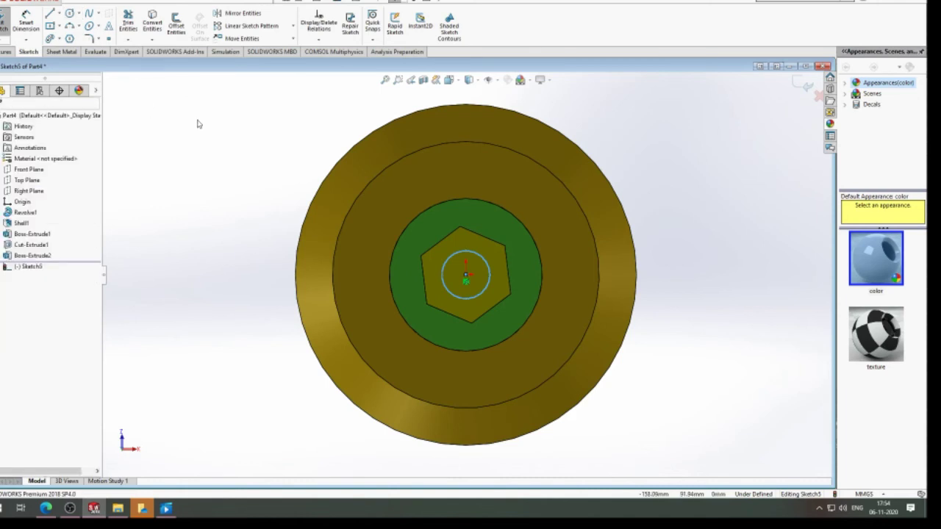
{"action": "mouse_move", "coordinate": [200, 122]}
{"action": "middle_mouse_down"}
{"action": "mouse_move", "coordinate": [130, 181]}
{"action": "mouse_move", "coordinate": [96, 176]}
{"action": "mouse_move", "coordinate": [170, 148]}
{"action": "middle_mouse_up"}
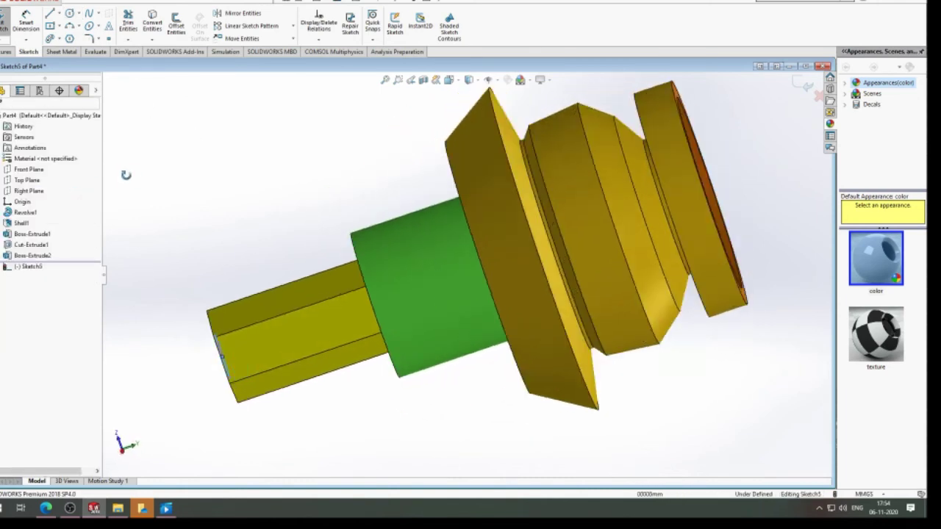
{"action": "left_click", "coordinate": [6, 53]}
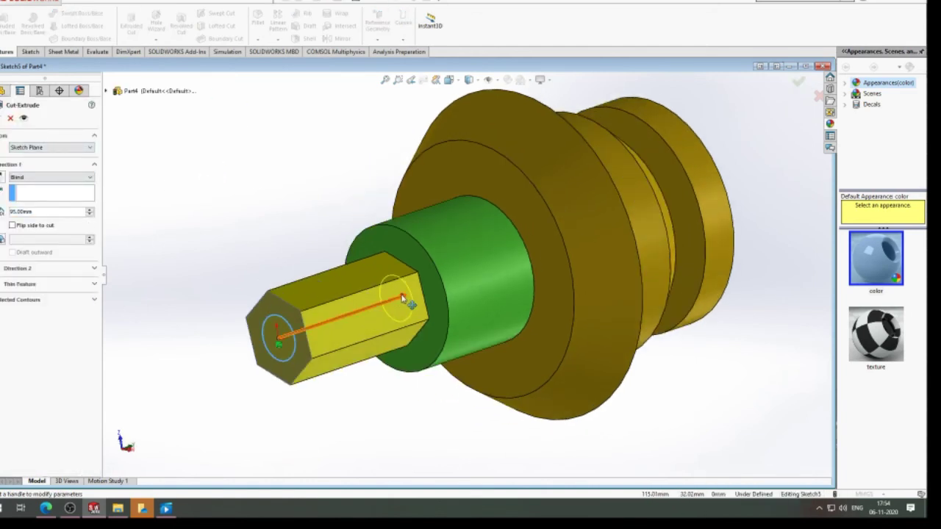
Shorten the cut depth and confirm the centre bore as Cut-Extrude2.
{"action": "left_click_drag", "start_coordinate": [402, 298], "coordinate": [358, 324]}
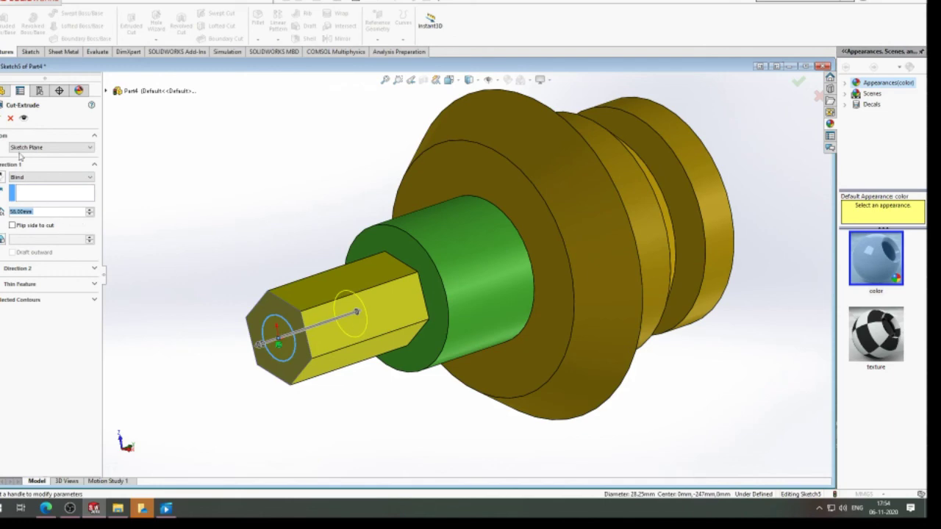
{"action": "left_click", "coordinate": [2, 117]}
{"action": "mouse_move", "coordinate": [258, 244]}
{"action": "middle_mouse_down"}
{"action": "mouse_move", "coordinate": [257, 172]}
{"action": "mouse_move", "coordinate": [206, 154]}
{"action": "mouse_move", "coordinate": [140, 168]}
{"action": "mouse_move", "coordinate": [298, 207]}
{"action": "mouse_move", "coordinate": [482, 206]}
{"action": "mouse_move", "coordinate": [424, 269]}
{"action": "mouse_move", "coordinate": [513, 174]}
{"action": "mouse_move", "coordinate": [586, 279]}
{"action": "mouse_move", "coordinate": [657, 218]}
{"action": "mouse_move", "coordinate": [658, 262]}
{"action": "mouse_move", "coordinate": [590, 216]}
{"action": "mouse_move", "coordinate": [536, 218]}
{"action": "mouse_move", "coordinate": [510, 300]}
{"action": "mouse_move", "coordinate": [504, 399]}
{"action": "mouse_move", "coordinate": [441, 448]}
{"action": "mouse_move", "coordinate": [420, 372]}
{"action": "mouse_move", "coordinate": [356, 265]}
{"action": "mouse_move", "coordinate": [287, 202]}
{"action": "mouse_move", "coordinate": [369, 356]}
{"action": "mouse_move", "coordinate": [370, 346]}
{"action": "mouse_move", "coordinate": [336, 395]}
{"action": "mouse_move", "coordinate": [345, 396]}
{"action": "mouse_move", "coordinate": [403, 283]}
{"action": "mouse_move", "coordinate": [598, 212]}
{"action": "mouse_move", "coordinate": [675, 166]}
{"action": "mouse_move", "coordinate": [708, 166]}
{"action": "mouse_move", "coordinate": [699, 262]}
{"action": "mouse_move", "coordinate": [618, 204]}
{"action": "mouse_move", "coordinate": [576, 142]}
{"action": "middle_mouse_up"}
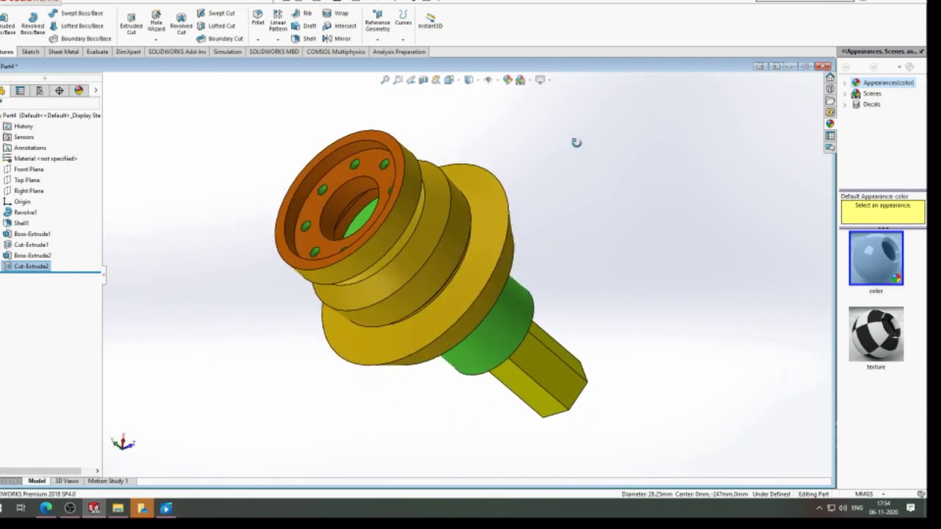
{"action": "mouse_move", "coordinate": [258, 391]}
{"action": "middle_mouse_down"}
{"action": "mouse_move", "coordinate": [233, 370]}
{"action": "mouse_move", "coordinate": [422, 360]}
{"action": "mouse_move", "coordinate": [295, 472]}
{"action": "mouse_move", "coordinate": [218, 351]}
{"action": "mouse_move", "coordinate": [267, 388]}
{"action": "mouse_move", "coordinate": [613, 341]}
{"action": "mouse_move", "coordinate": [637, 316]}
{"action": "mouse_move", "coordinate": [672, 231]}
{"action": "mouse_move", "coordinate": [728, 250]}
{"action": "mouse_move", "coordinate": [785, 297]}
{"action": "mouse_move", "coordinate": [640, 336]}
{"action": "mouse_move", "coordinate": [625, 284]}
{"action": "mouse_move", "coordinate": [610, 317]}
{"action": "middle_mouse_up"}
{"action": "scroll", "coordinate": [645, 305], "scroll_direction": "down", "scroll_amount": 2}
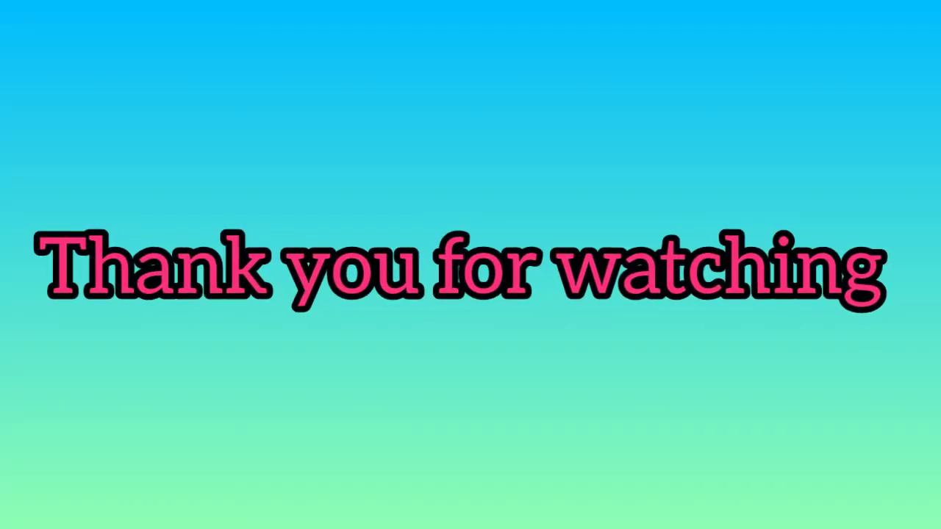